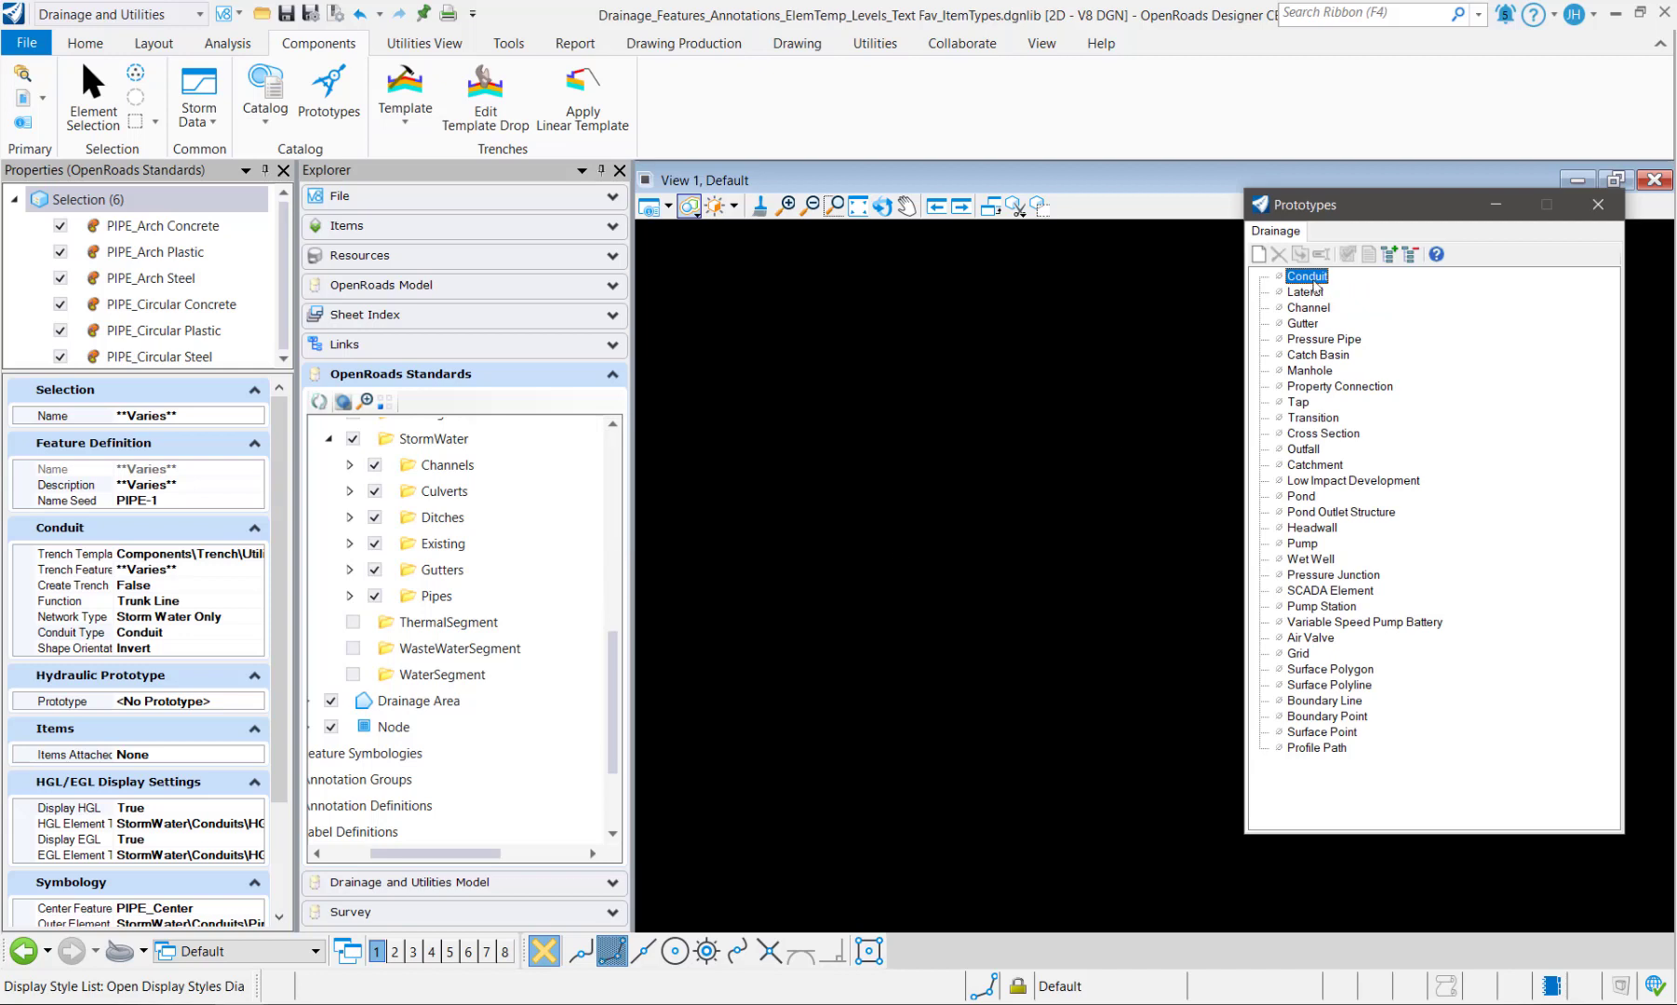
- Create a new conduit prototype
{"action": "right_click", "coordinate": [1315, 286]}
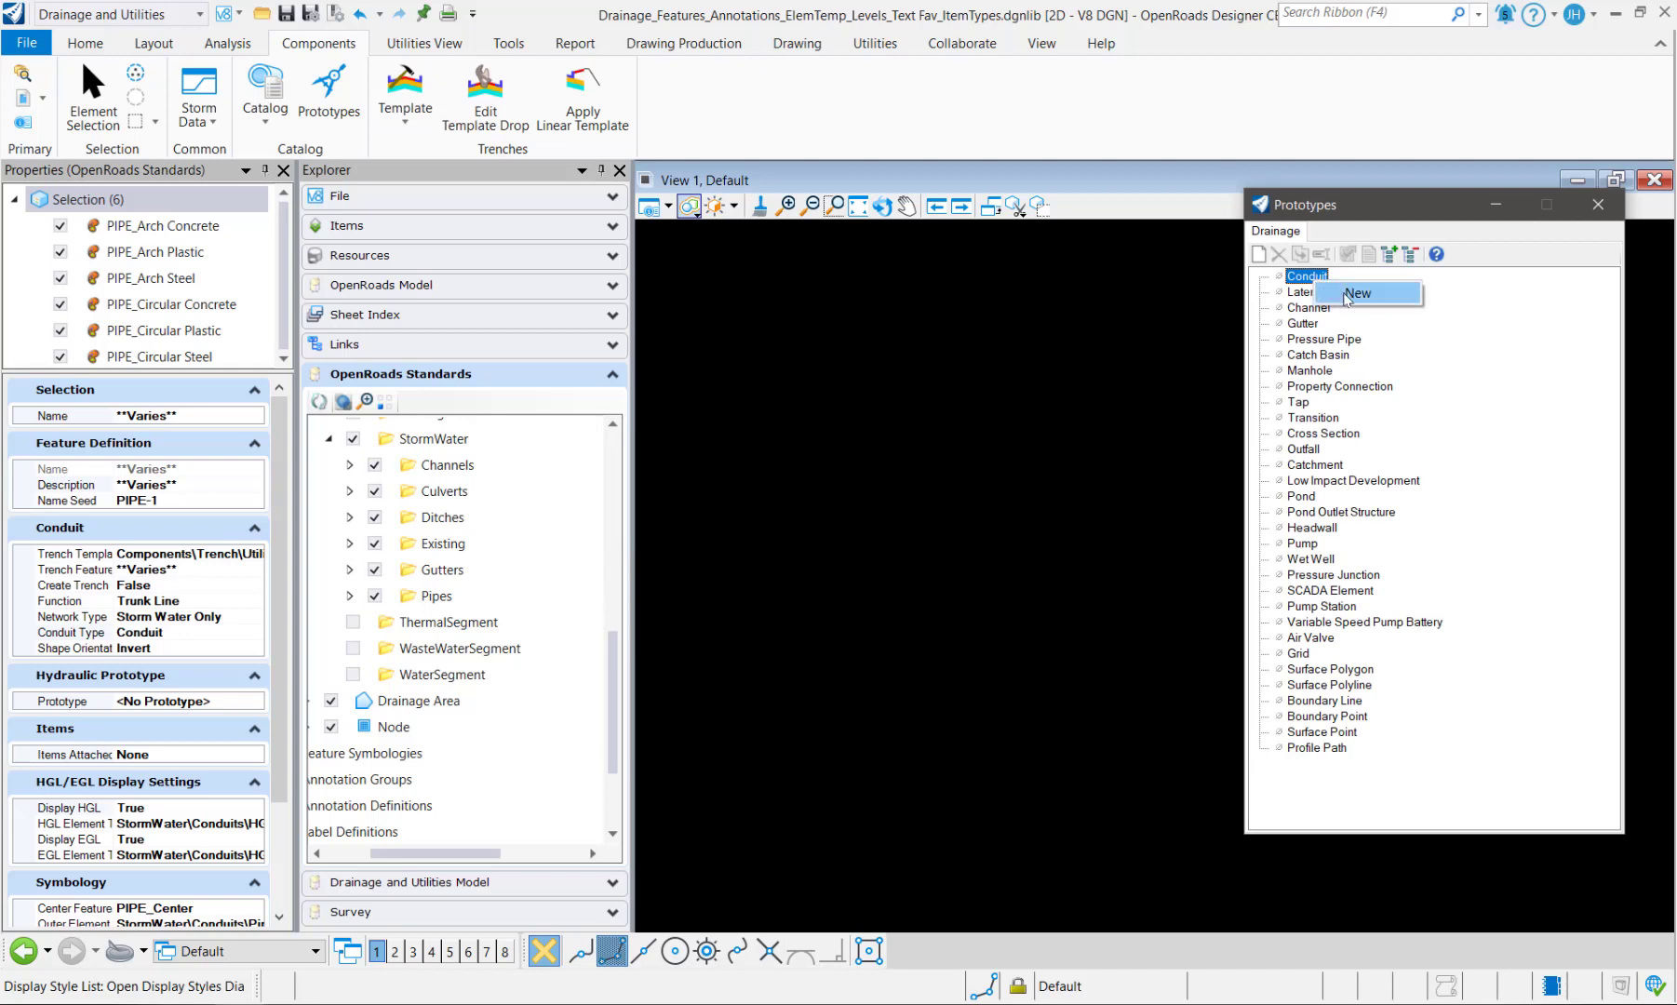
{"action": "left_click", "coordinate": [1355, 293]}
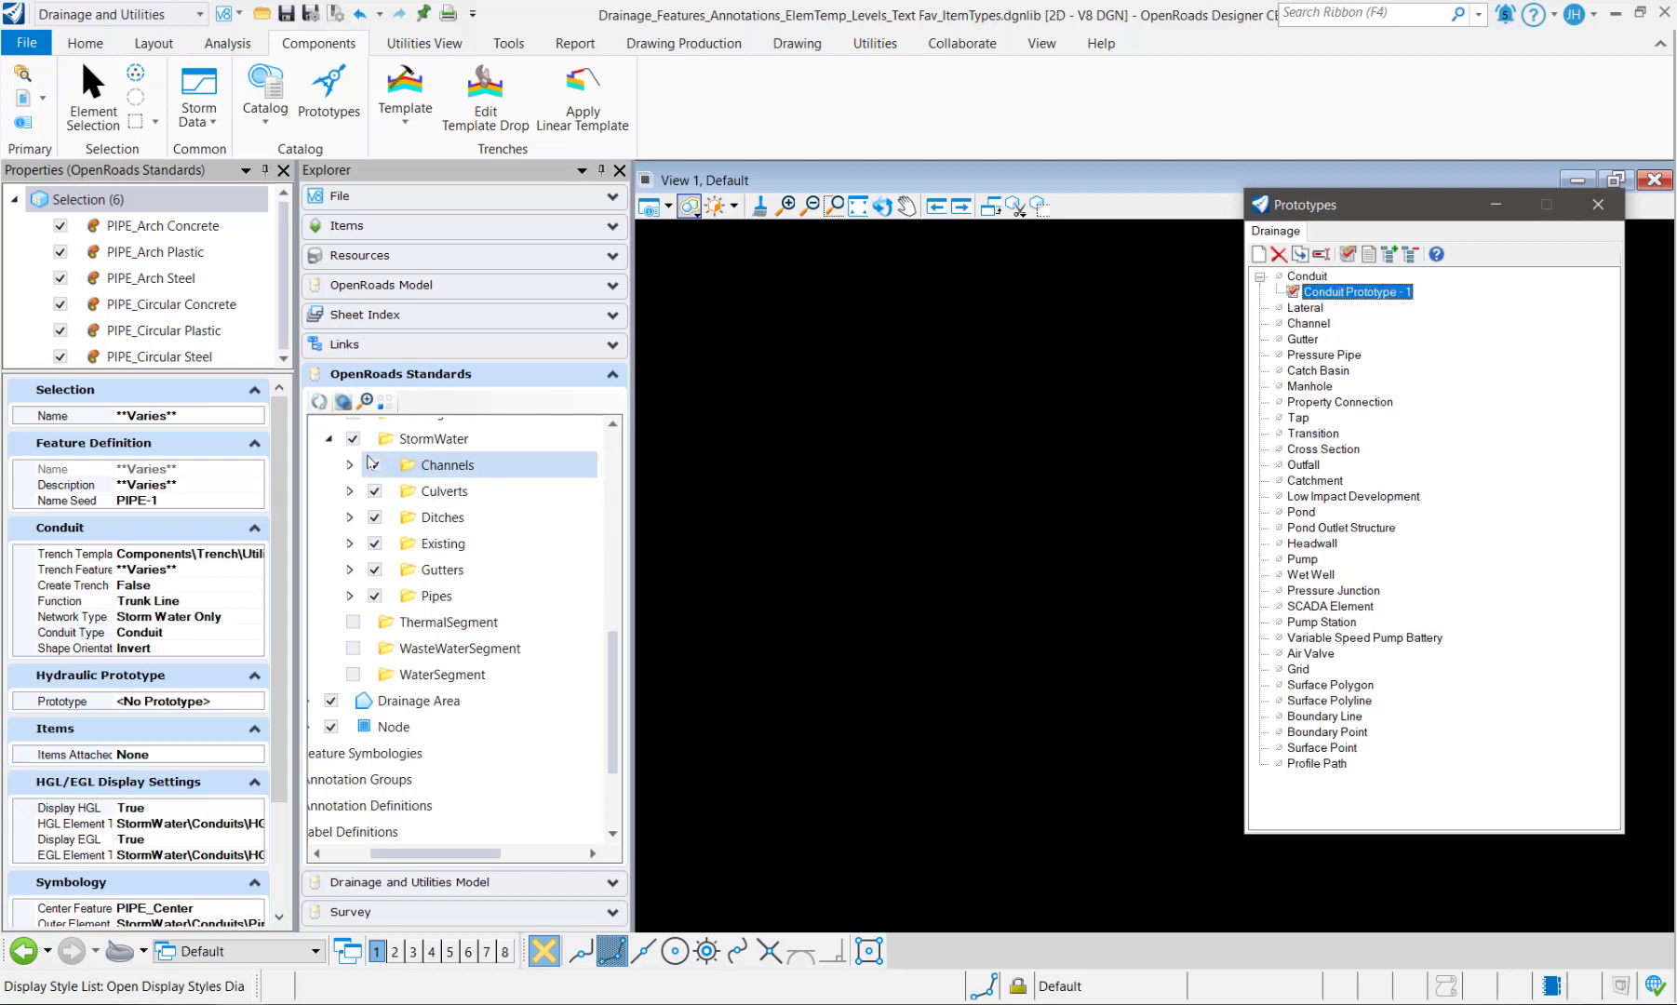
- Examine the StormWater feature definitions in the Pipes, Culverts and Existing folders to see which conduits need prototypes
{"action": "left_click", "coordinate": [350, 596]}
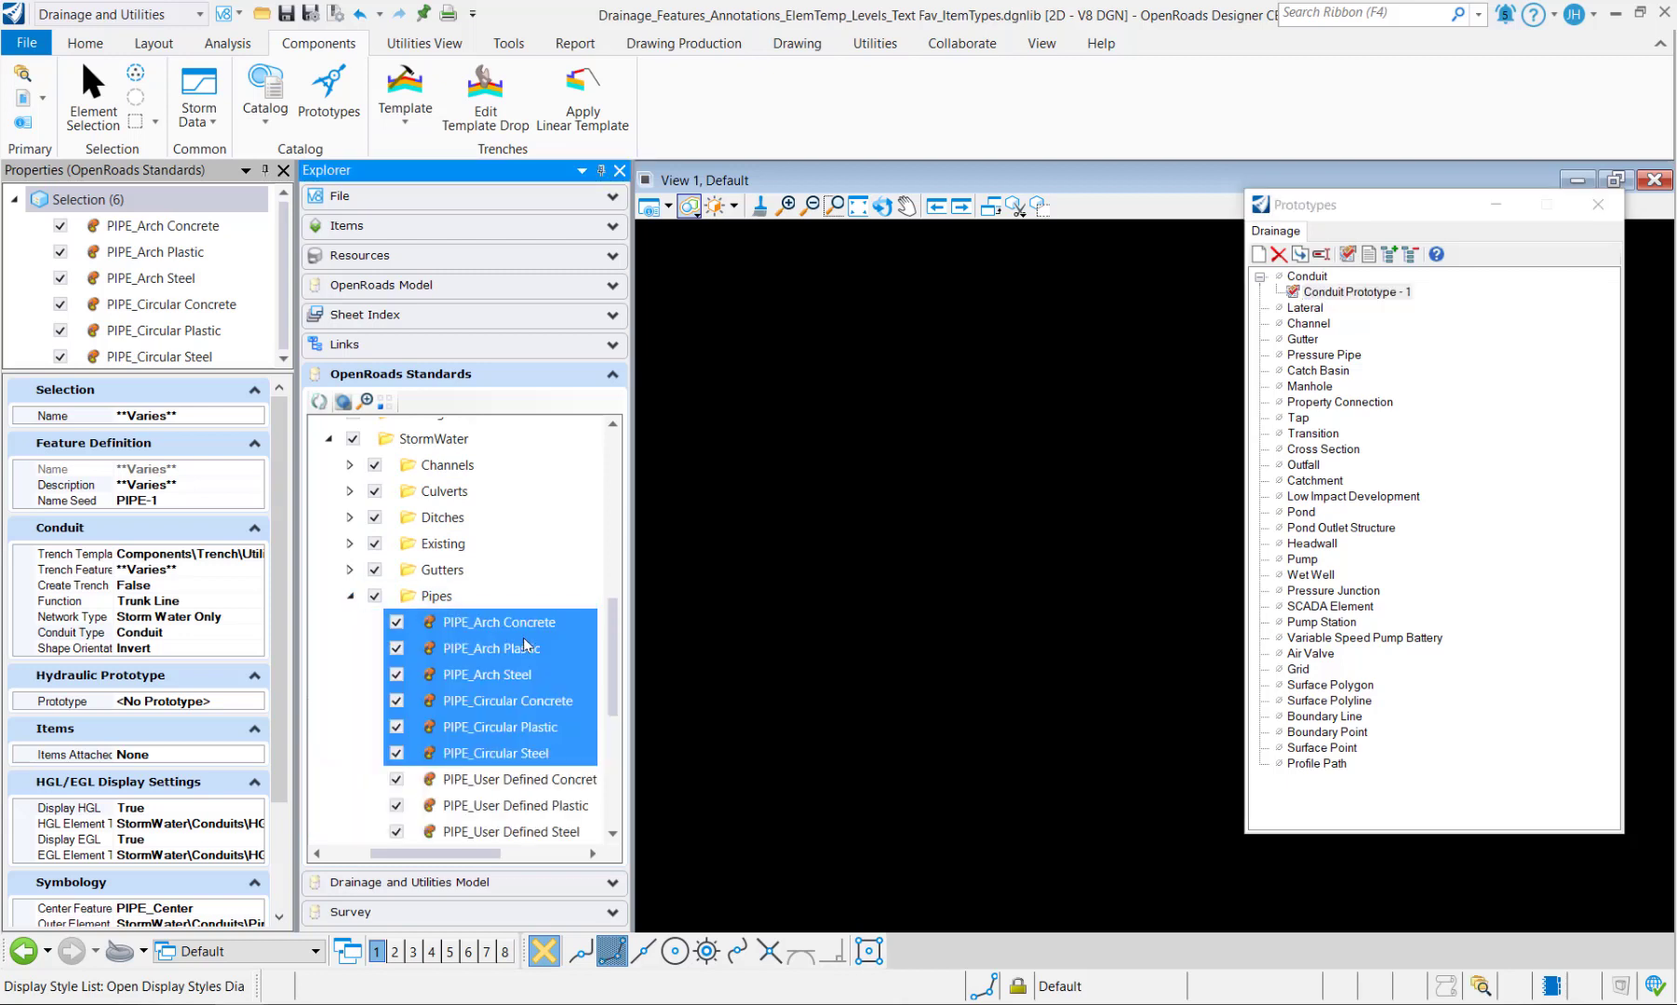
{"action": "scroll", "coordinate": [526, 645], "scroll_direction": "down", "scroll_amount": 1}
{"action": "left_click", "coordinate": [483, 553]}
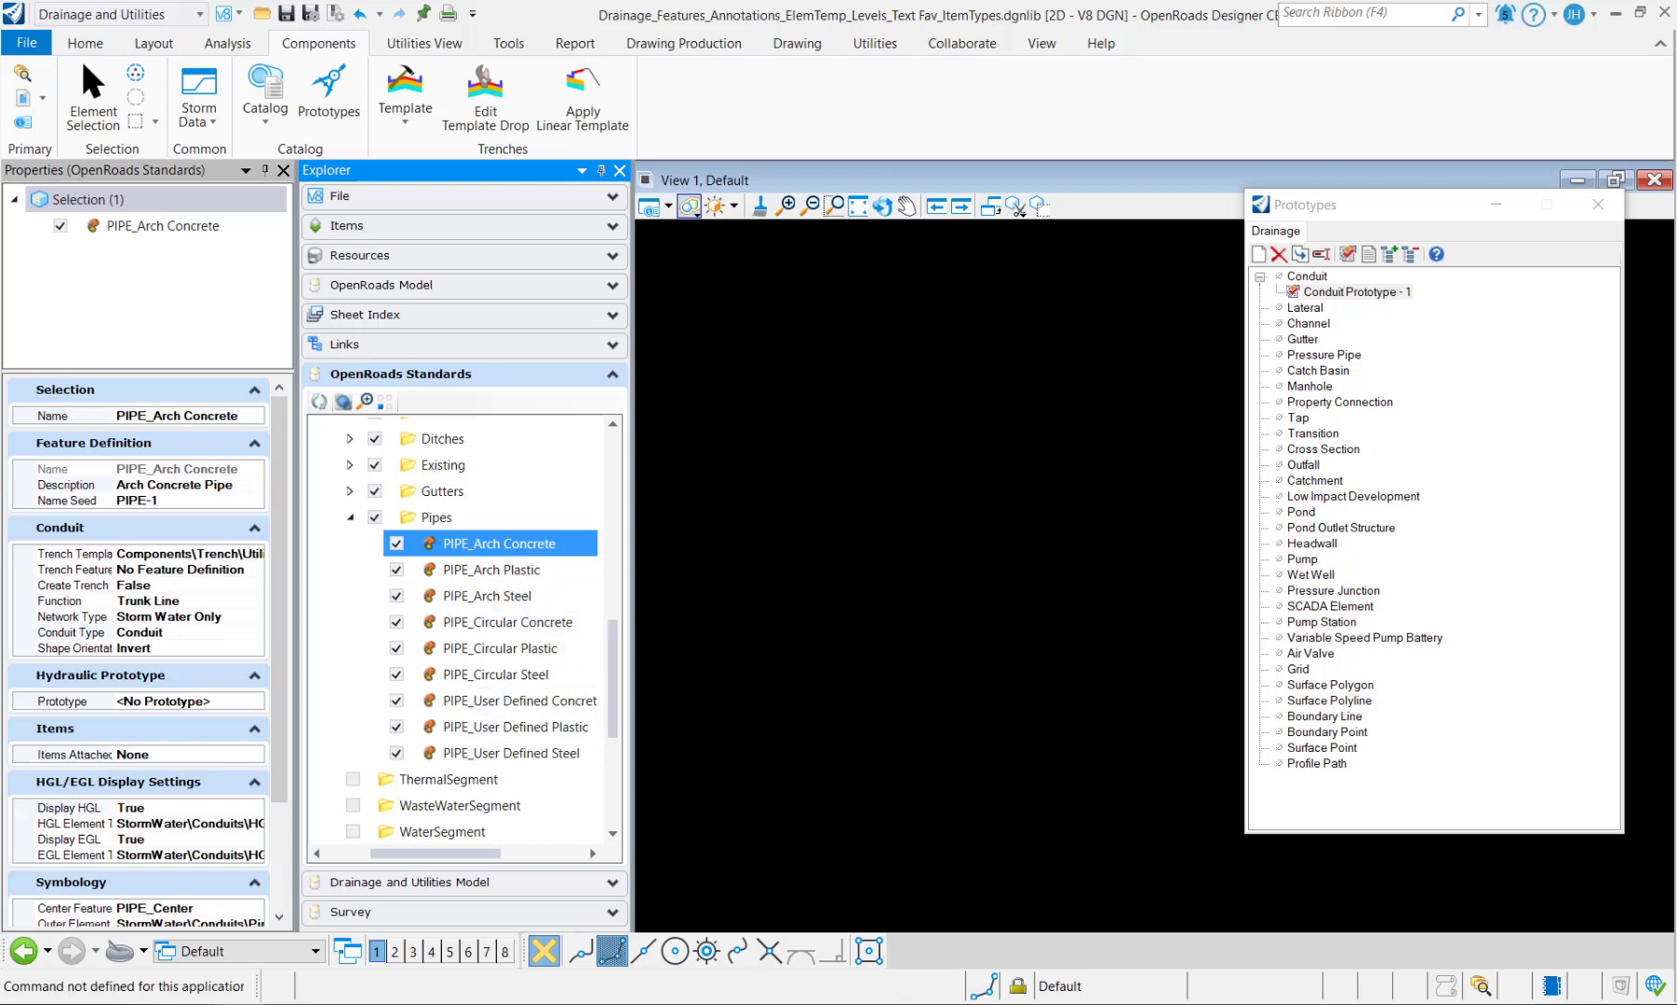
{"action": "scroll", "coordinate": [355, 572], "scroll_direction": "up", "scroll_amount": 2}
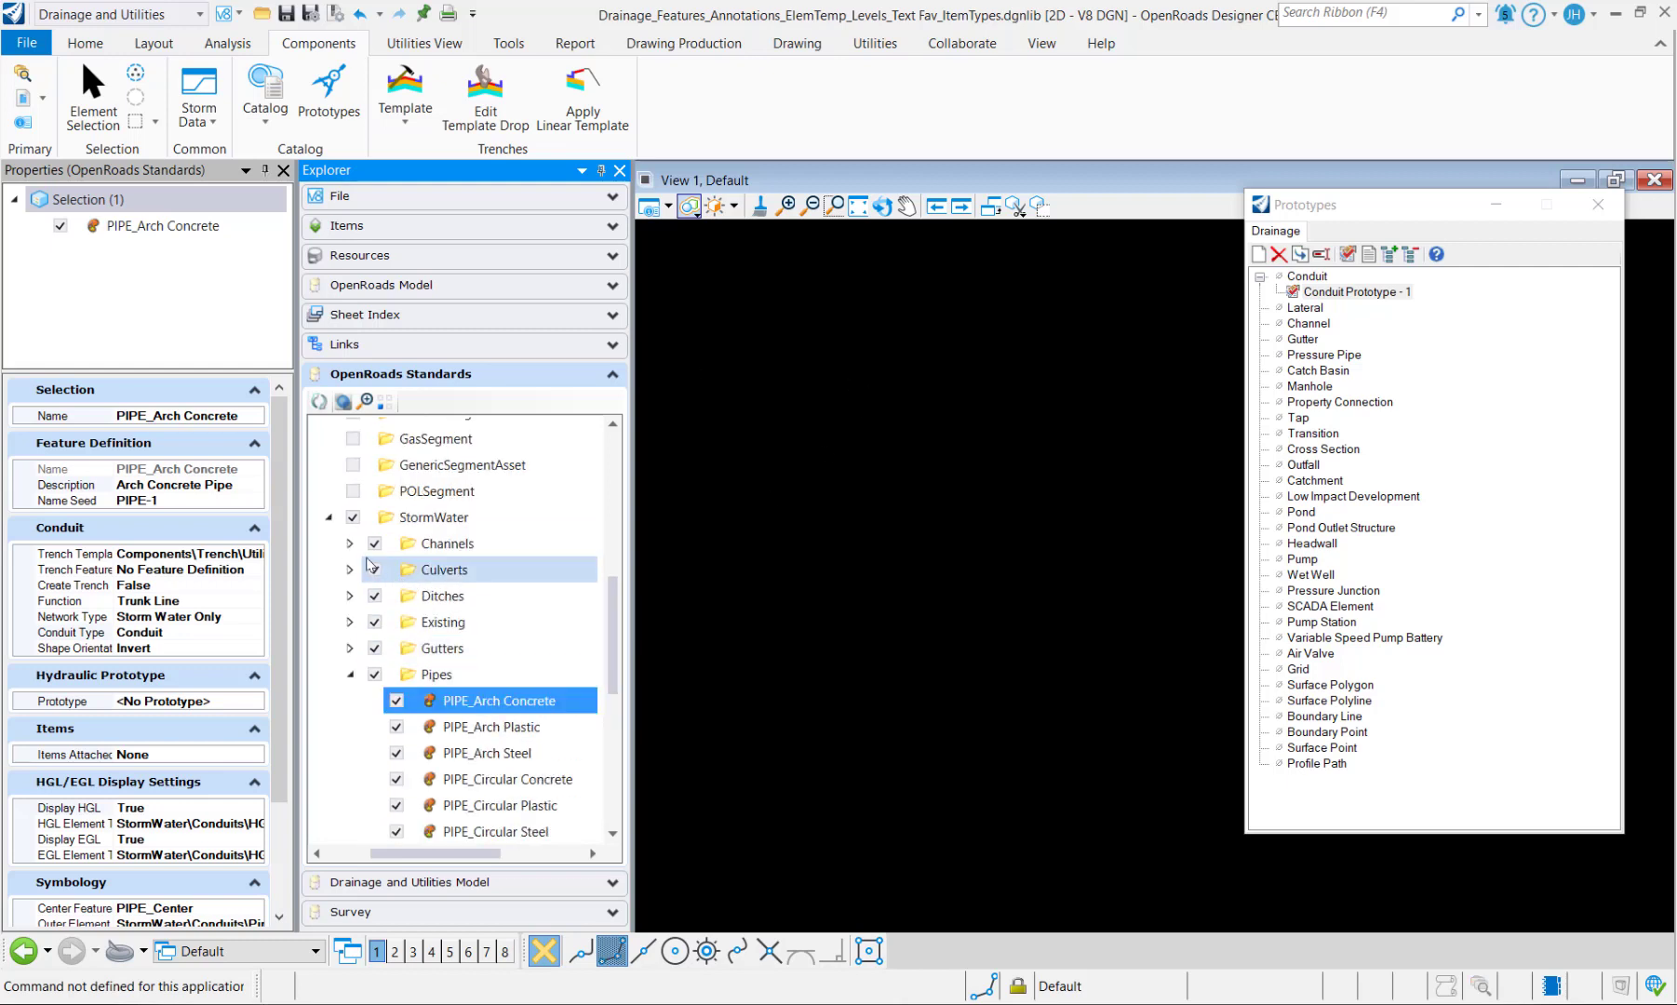
{"action": "left_click", "coordinate": [352, 569]}
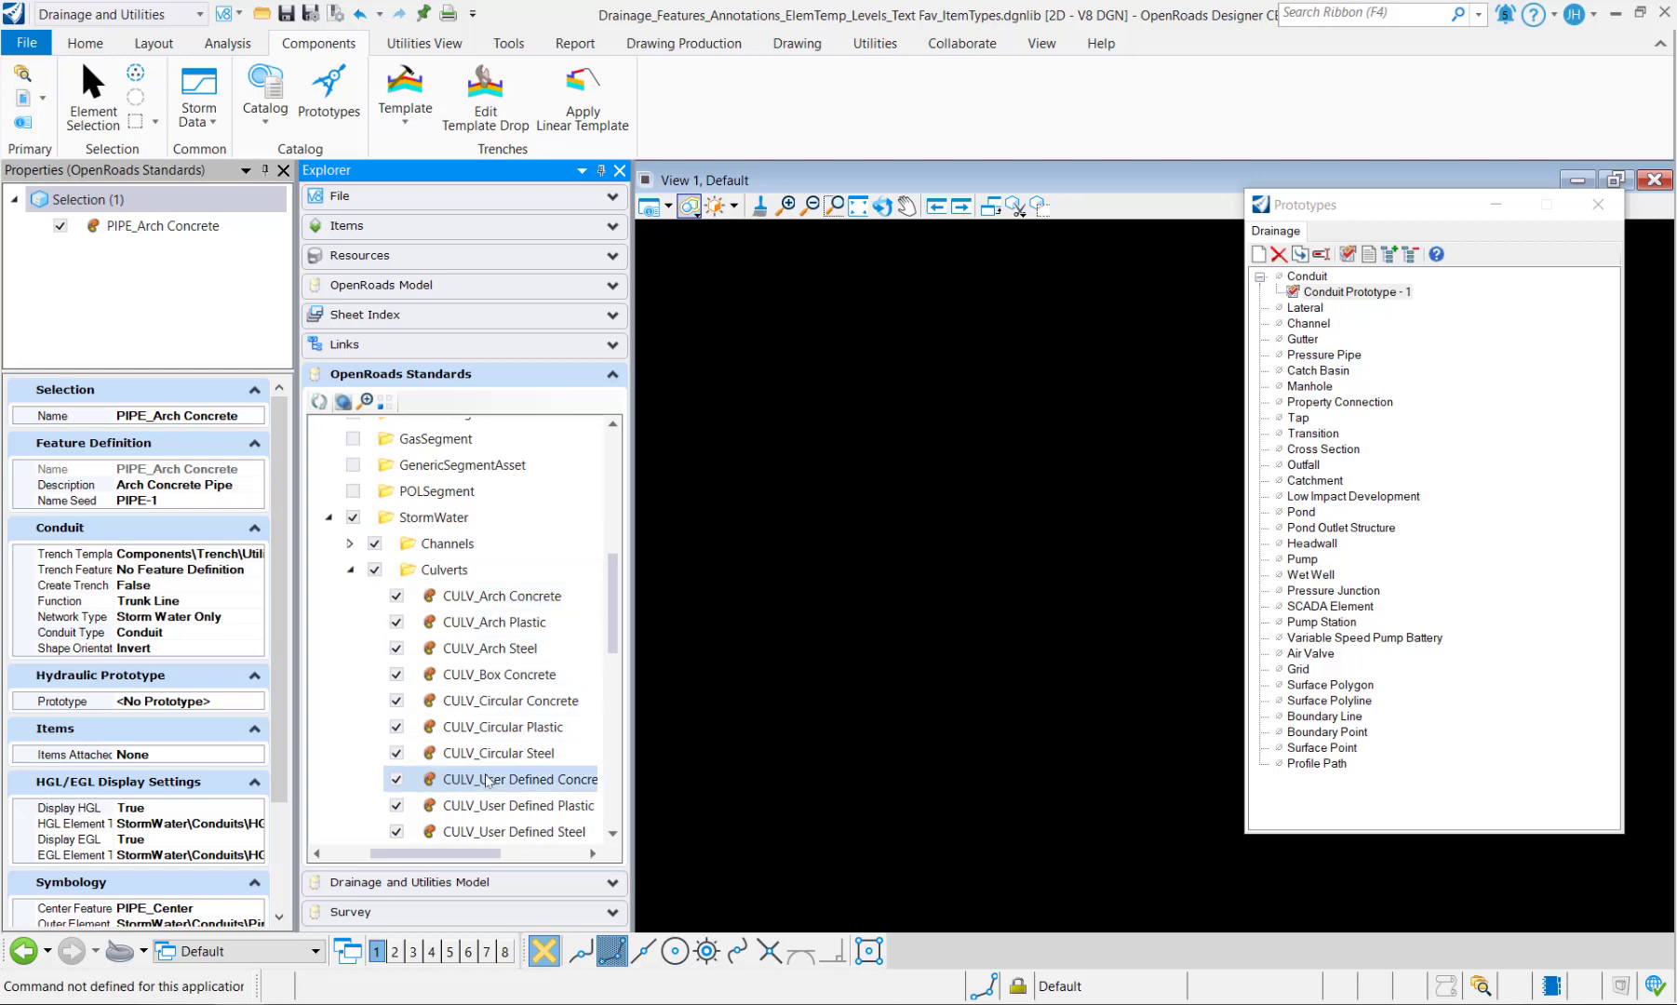
{"action": "scroll", "coordinate": [447, 726], "scroll_direction": "down", "scroll_amount": 3}
{"action": "left_click", "coordinate": [349, 649]}
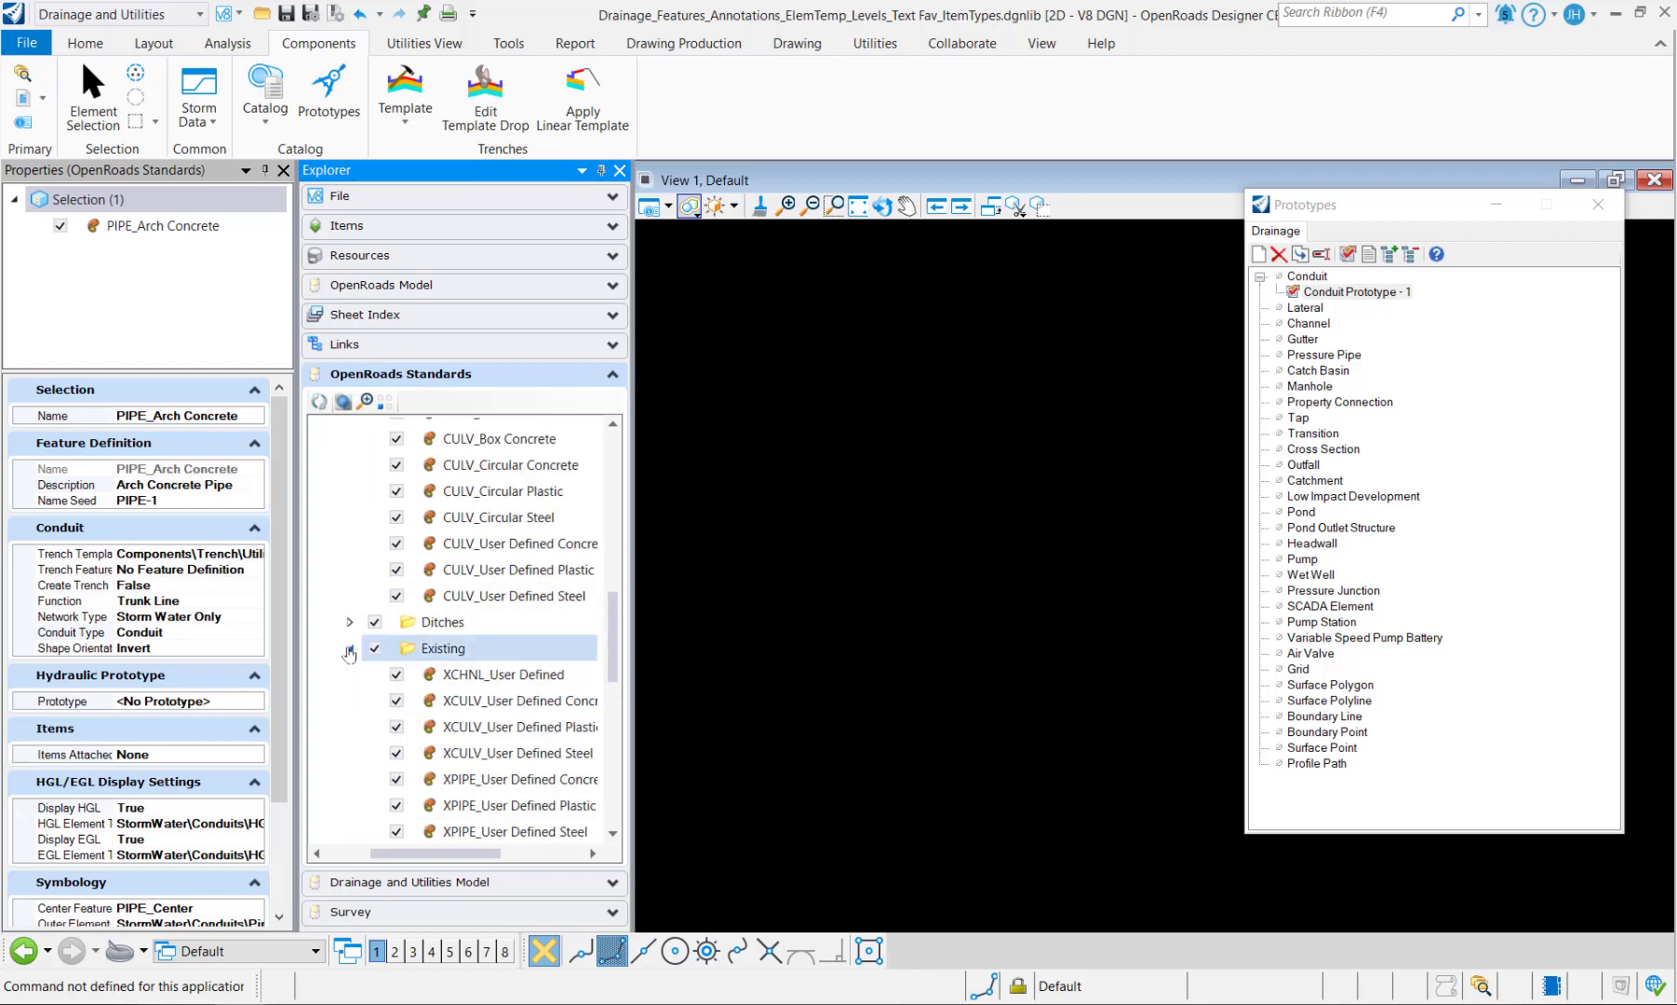
{"action": "scroll", "coordinate": [349, 654], "scroll_direction": "down", "scroll_amount": 1}
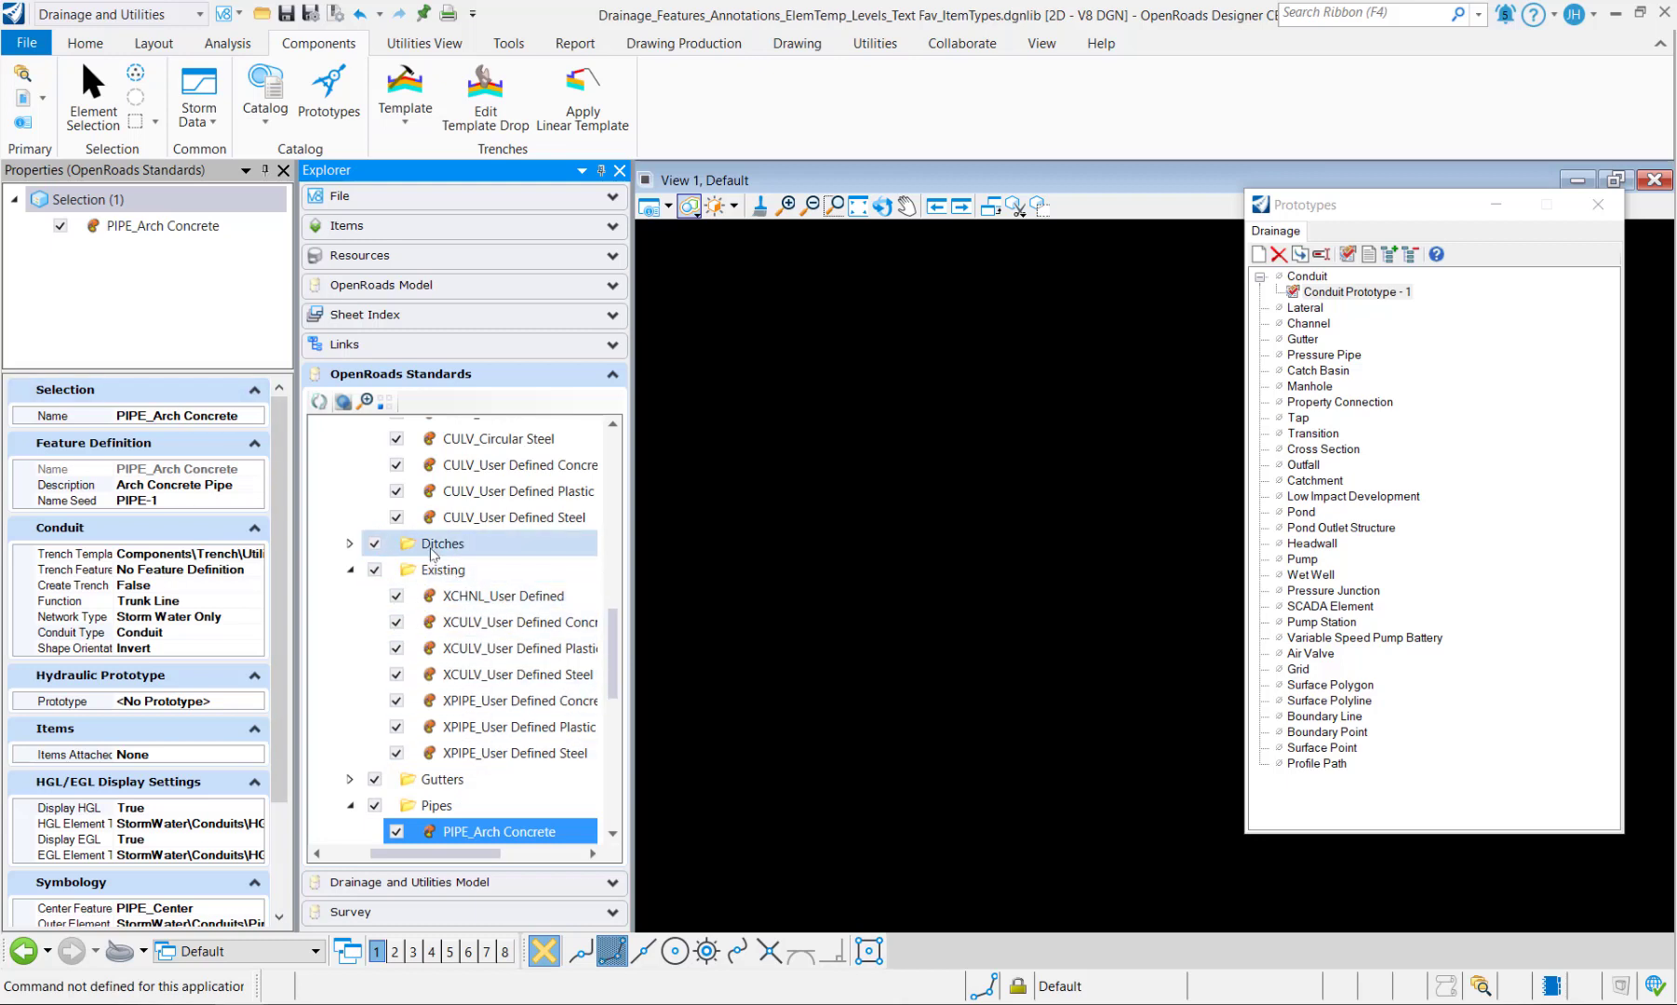
{"action": "left_click", "coordinate": [350, 569]}
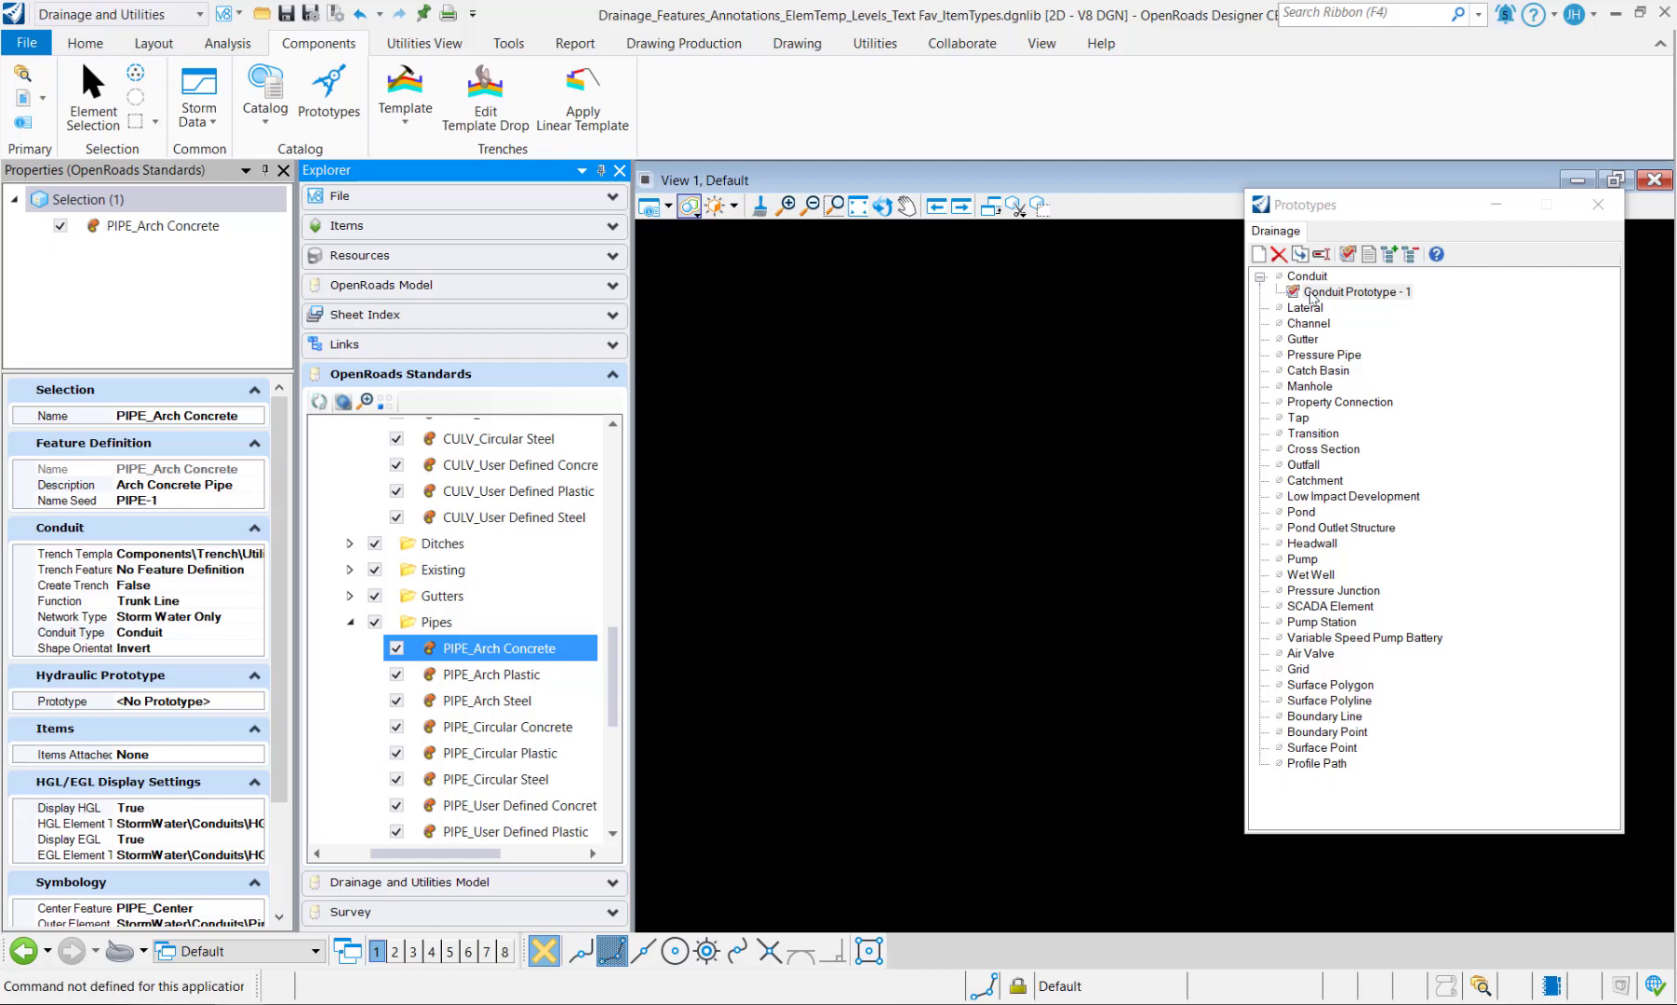
- Rename the new conduit prototype as PIPE_Arch Concrete to match its feature definition
{"action": "left_click", "coordinate": [1306, 292]}
{"action": "left_click_drag", "start_coordinate": [1317, 212], "coordinate": [807, 218]}
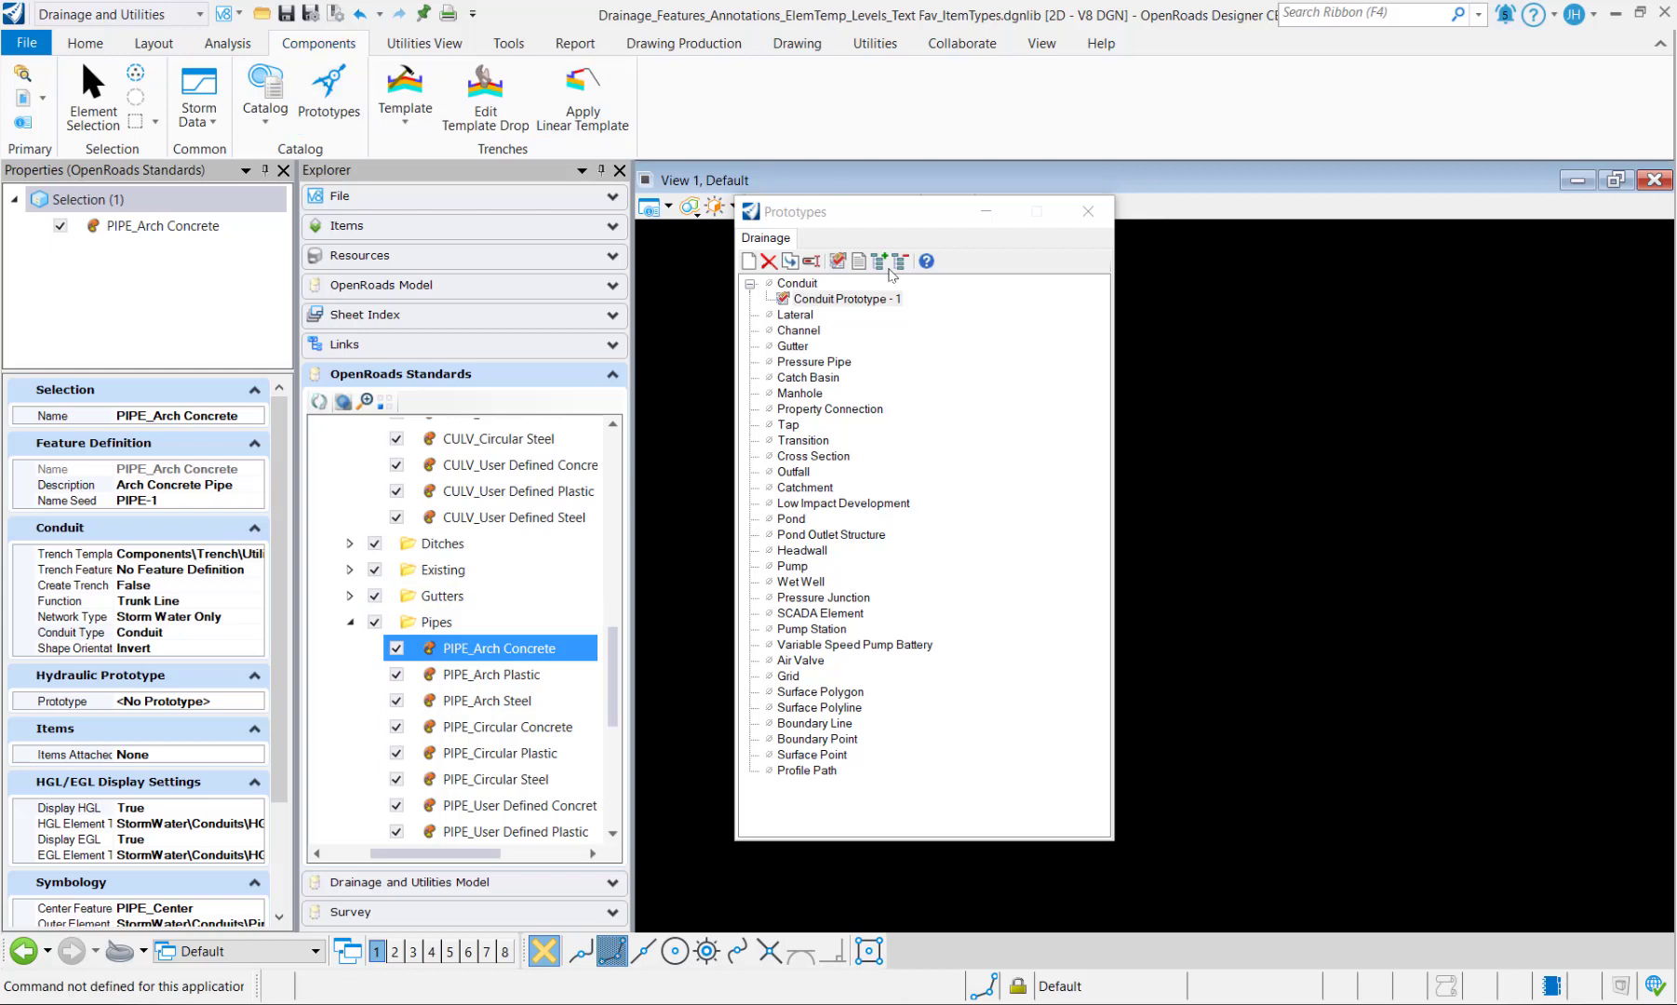
{"action": "right_click", "coordinate": [836, 298]}
{"action": "left_click", "coordinate": [890, 375]}
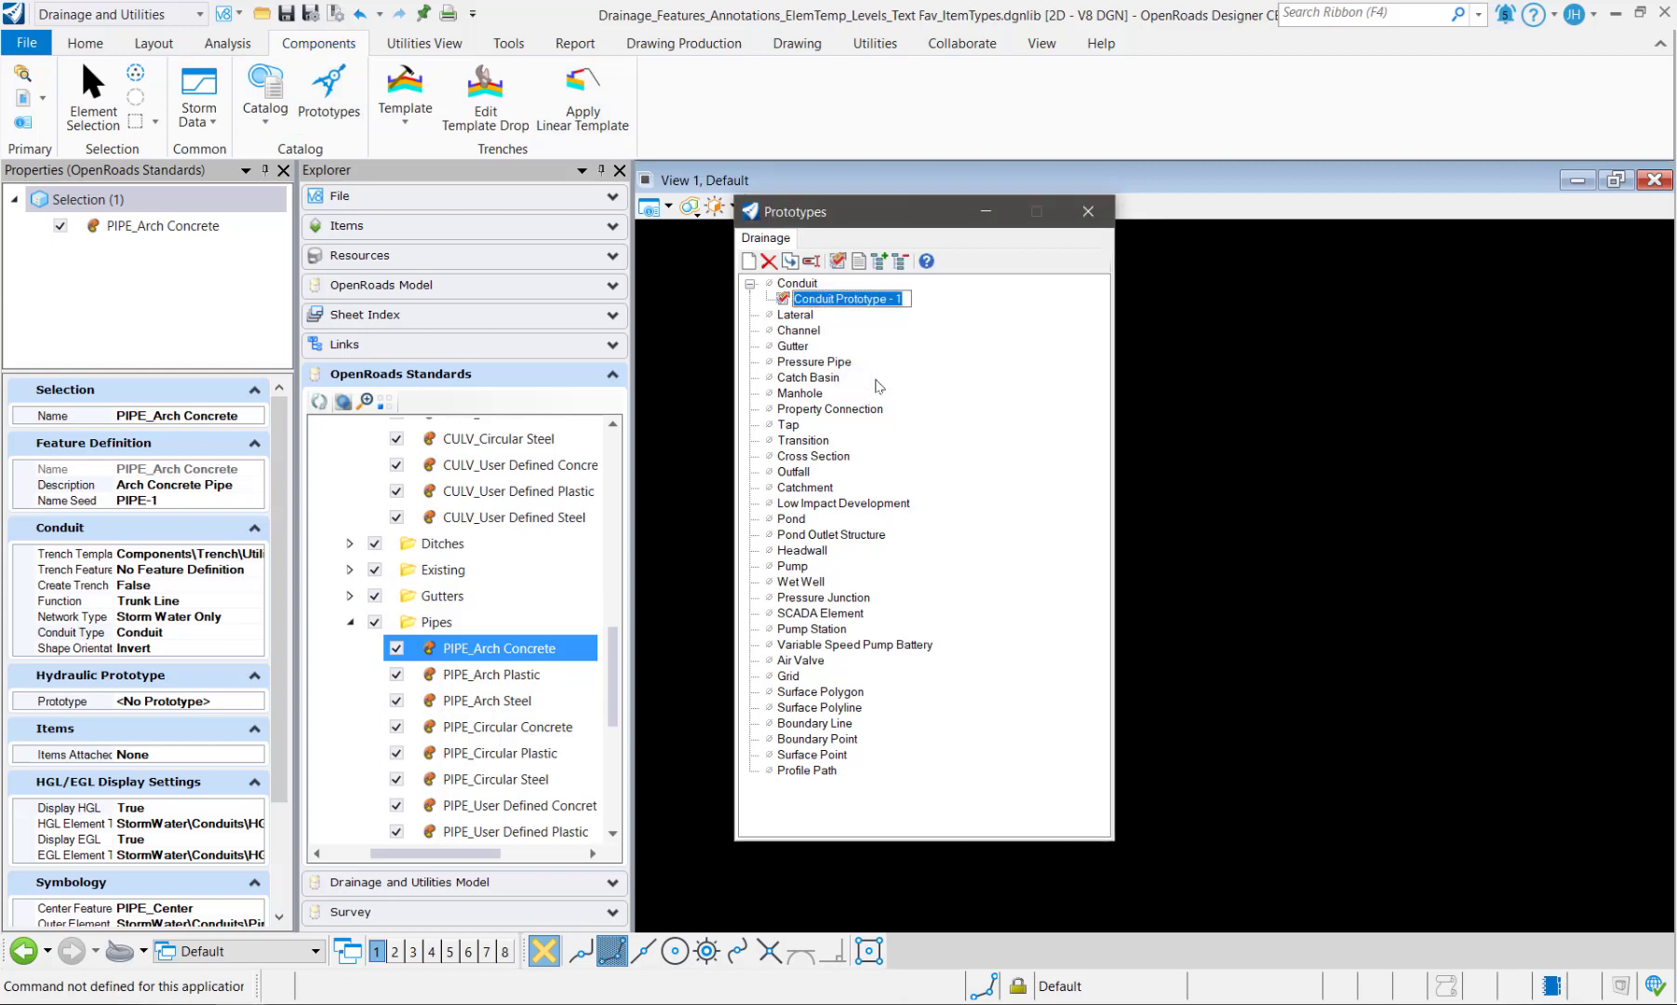
{"action": "type", "text": "PIPE"}
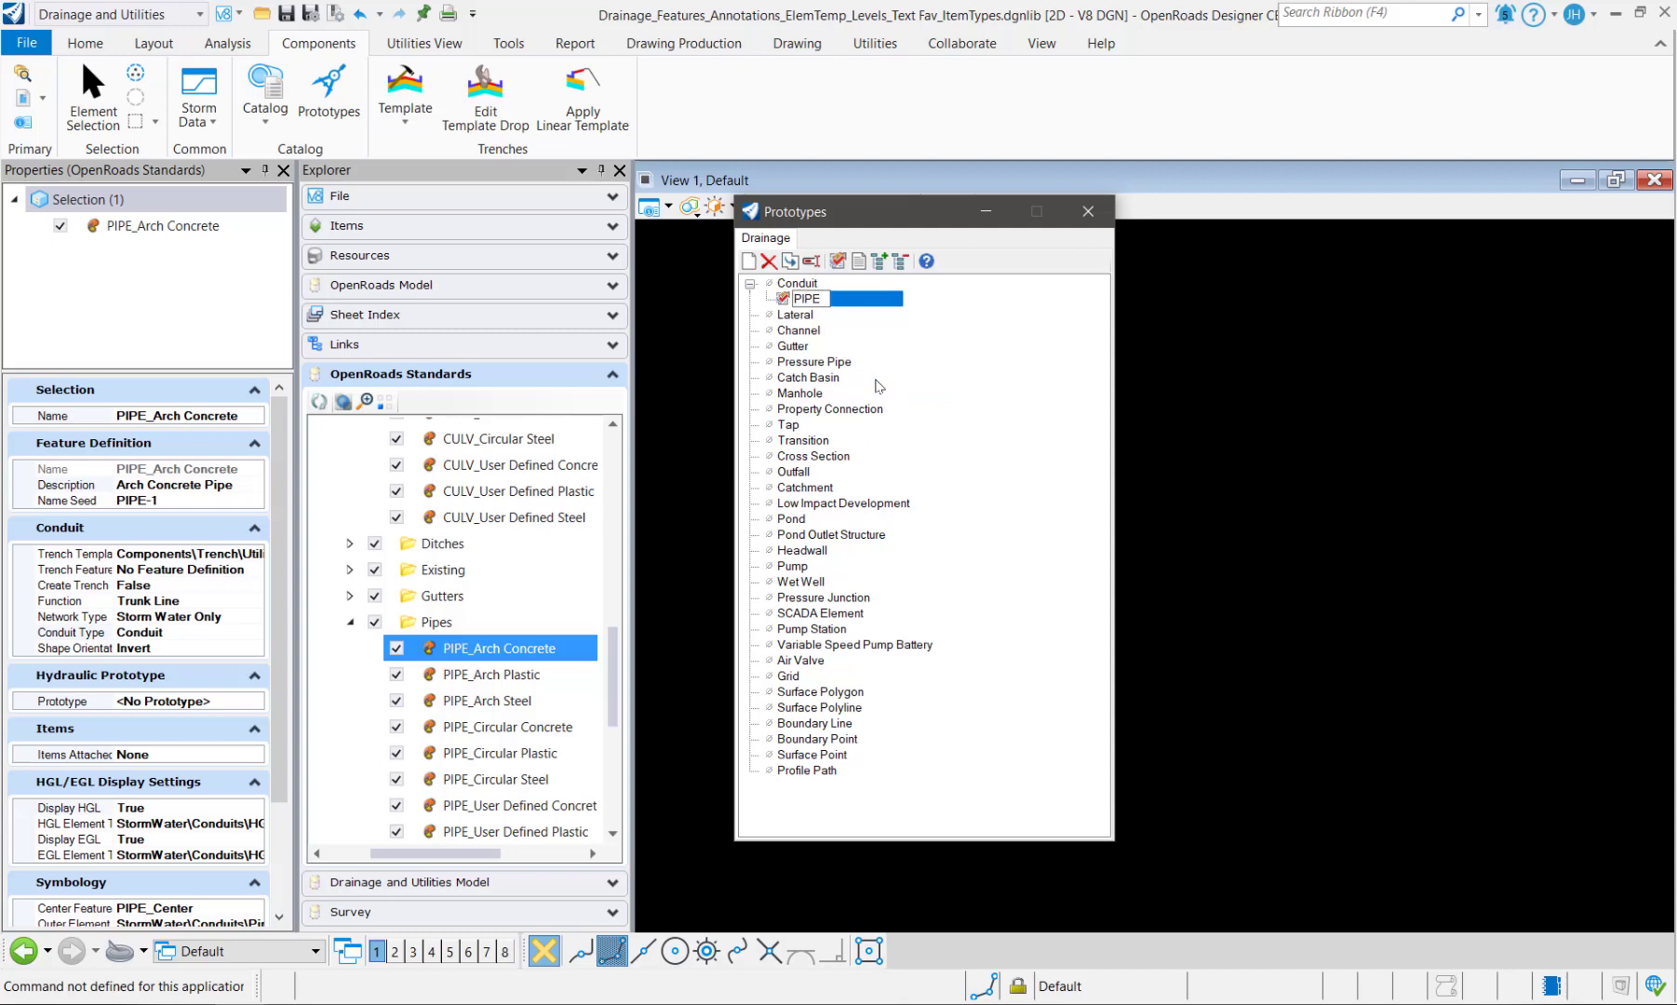
{"action": "type", "text": "_Arch Concrete"}
{"action": "key", "text": "Return"}
- Open the properties of the PIPE_Arch Concrete prototype and arrange and enlarge the windows for editing
{"action": "left_click_drag", "start_coordinate": [882, 229], "coordinate": [1365, 252]}
{"action": "double_click", "coordinate": [1315, 322]}
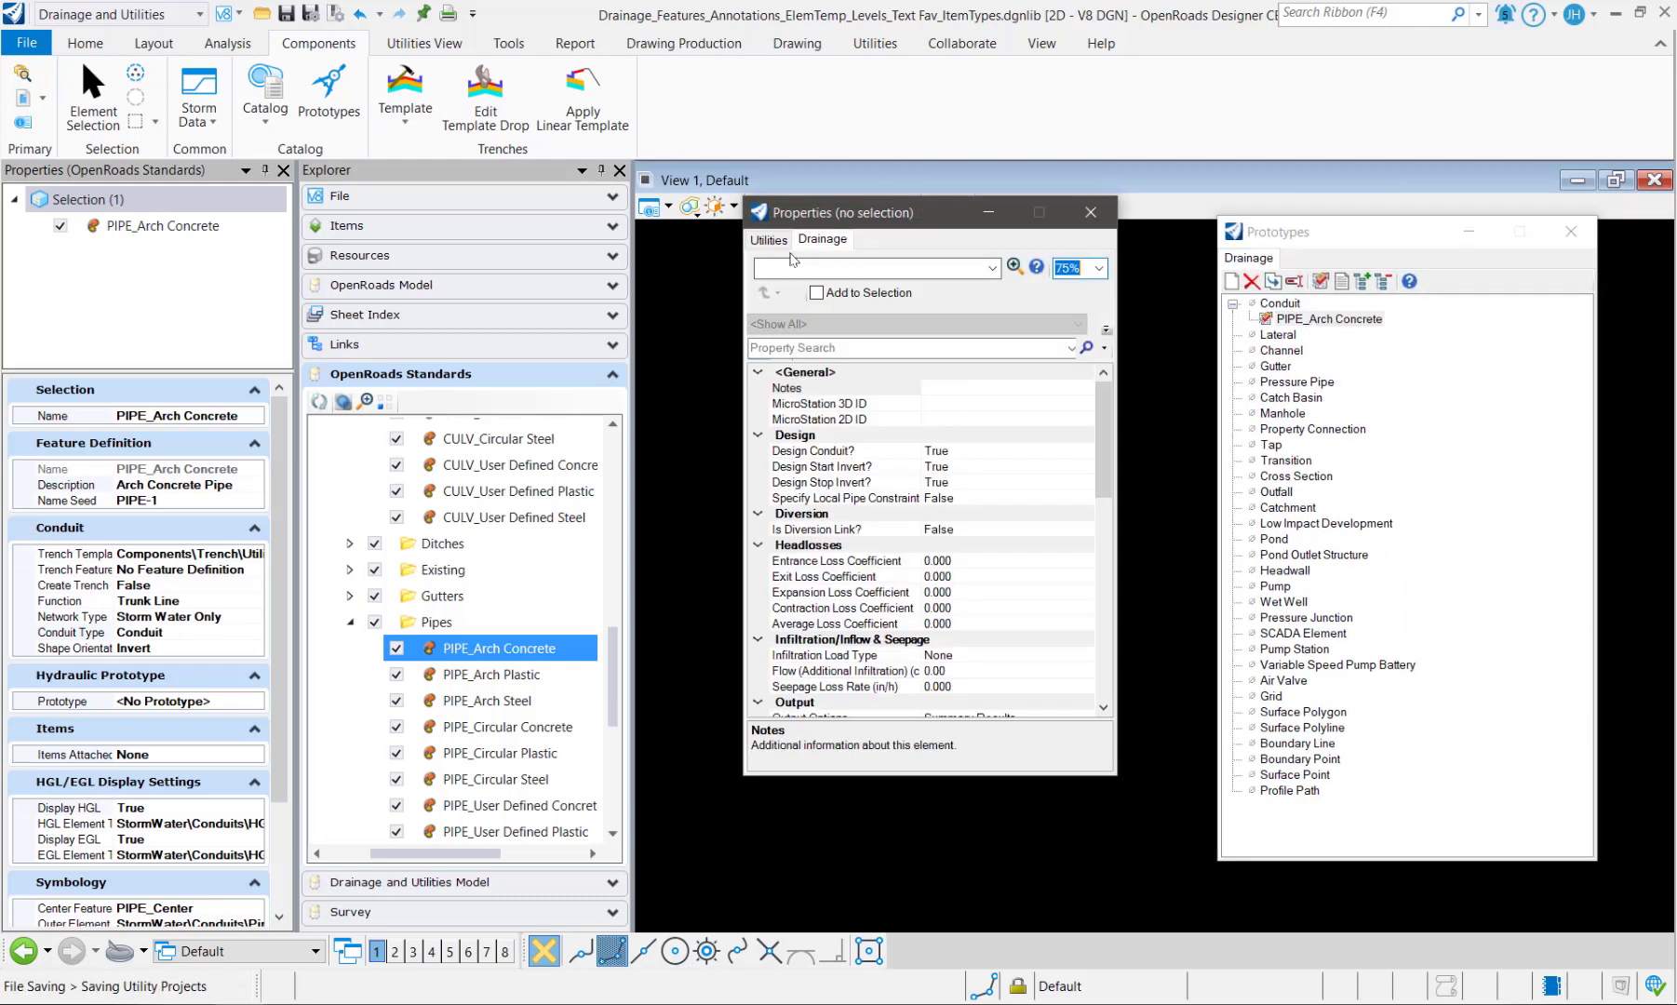
{"action": "left_click_drag", "start_coordinate": [866, 223], "coordinate": [772, 148]}
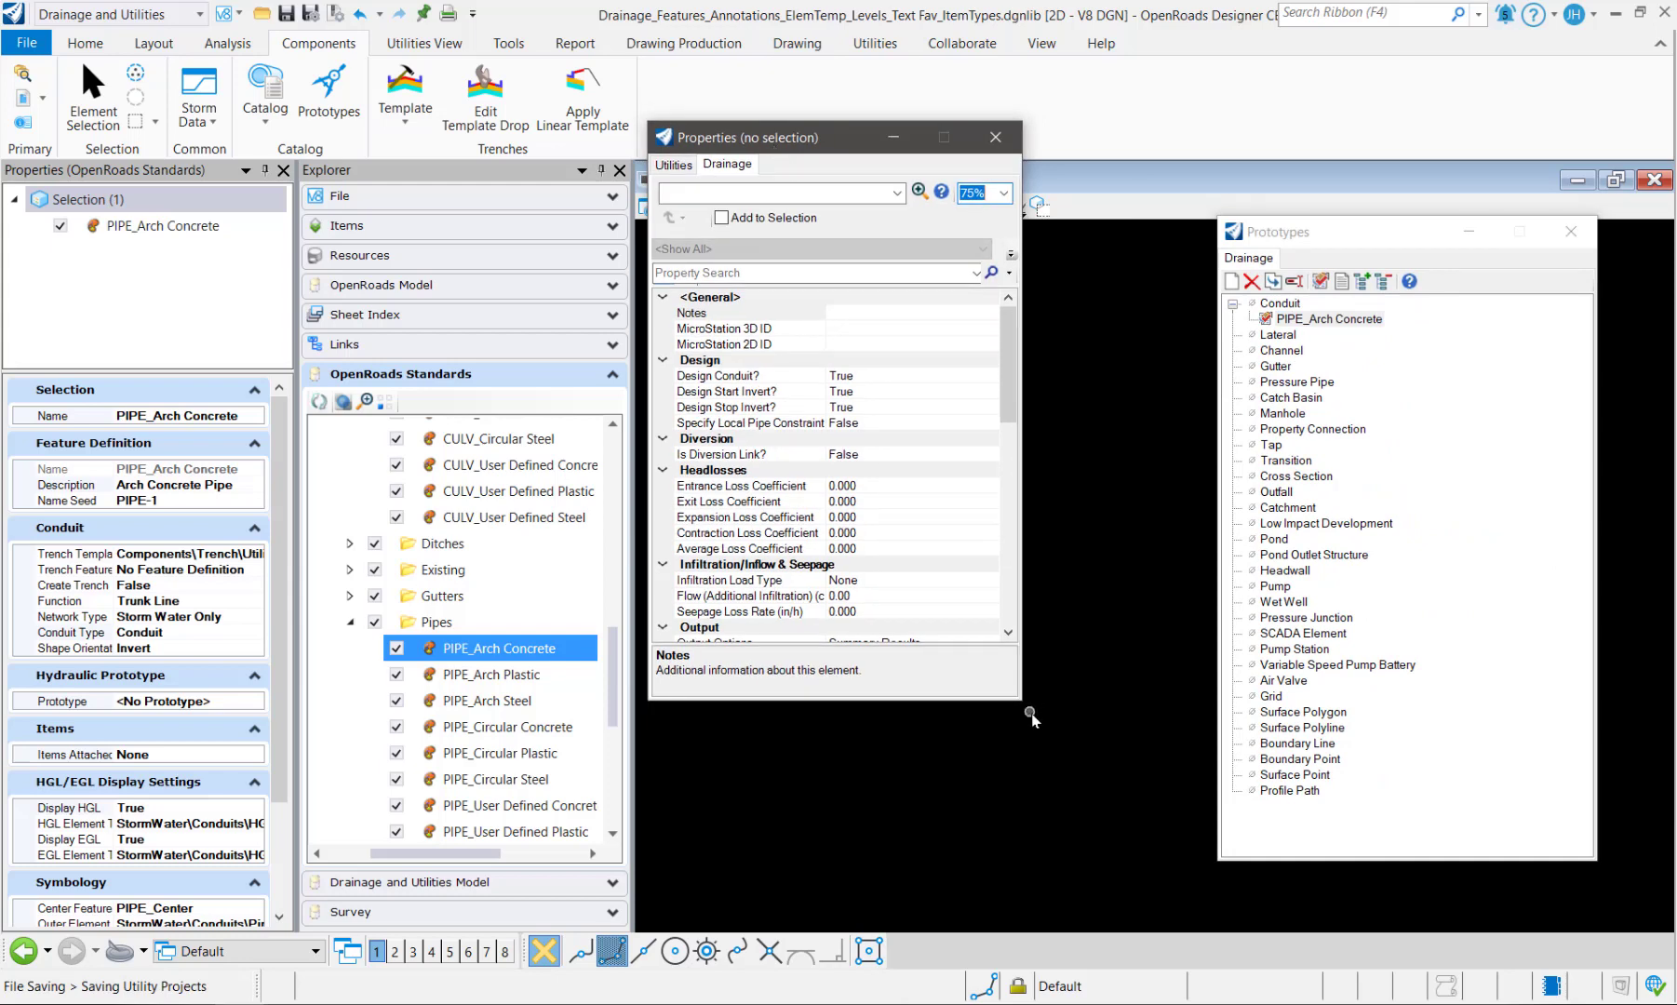
{"action": "left_click_drag", "start_coordinate": [1129, 706], "coordinate": [1151, 902]}
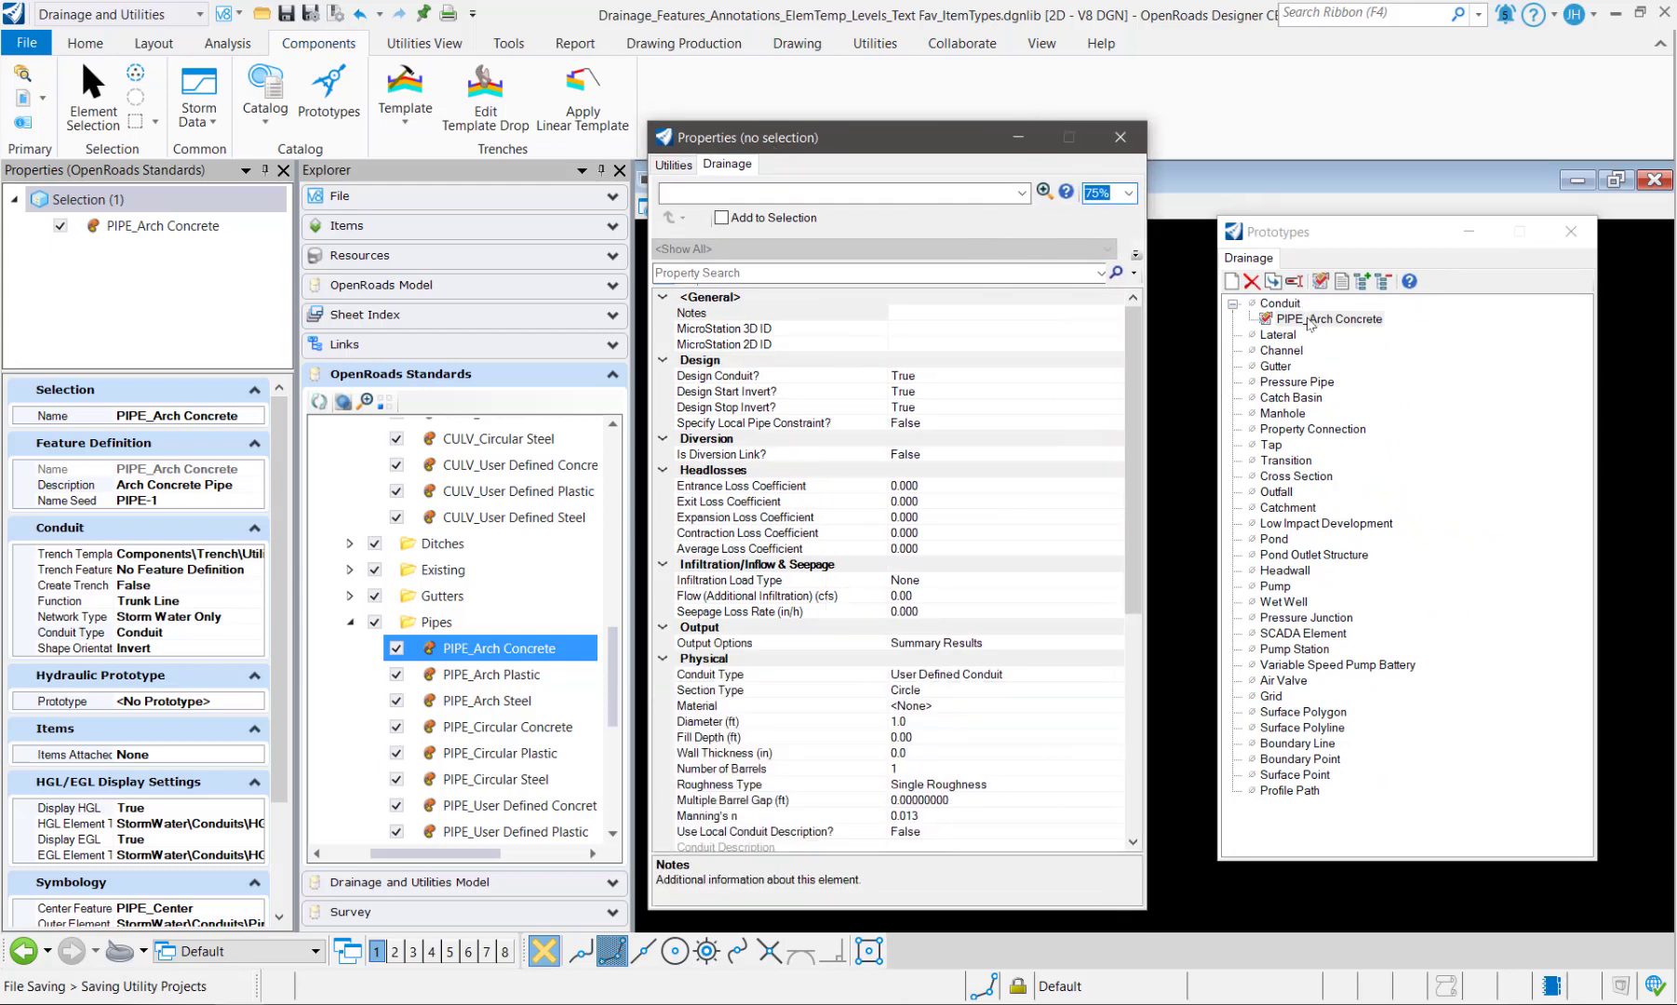
- Temporarily enable Specify Local Pipe Constraint to examine its design limits, and set it back to False
{"action": "left_click", "coordinate": [734, 425]}
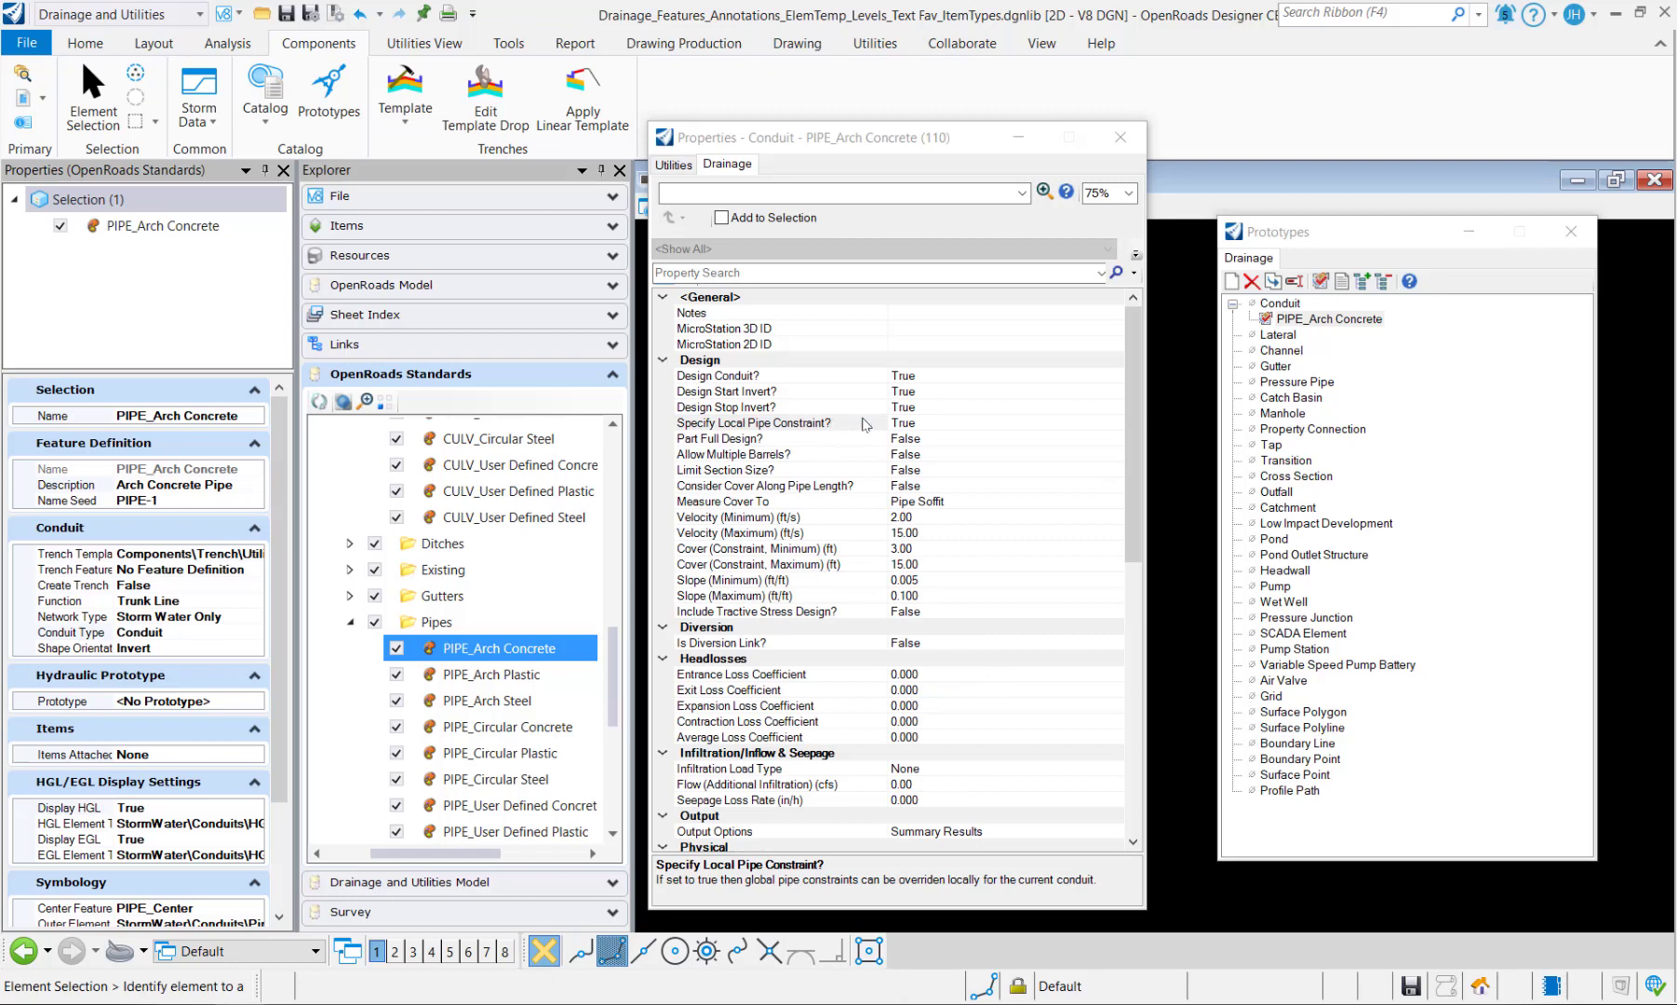
{"action": "left_click", "coordinate": [848, 443]}
{"action": "left_click", "coordinate": [852, 456]}
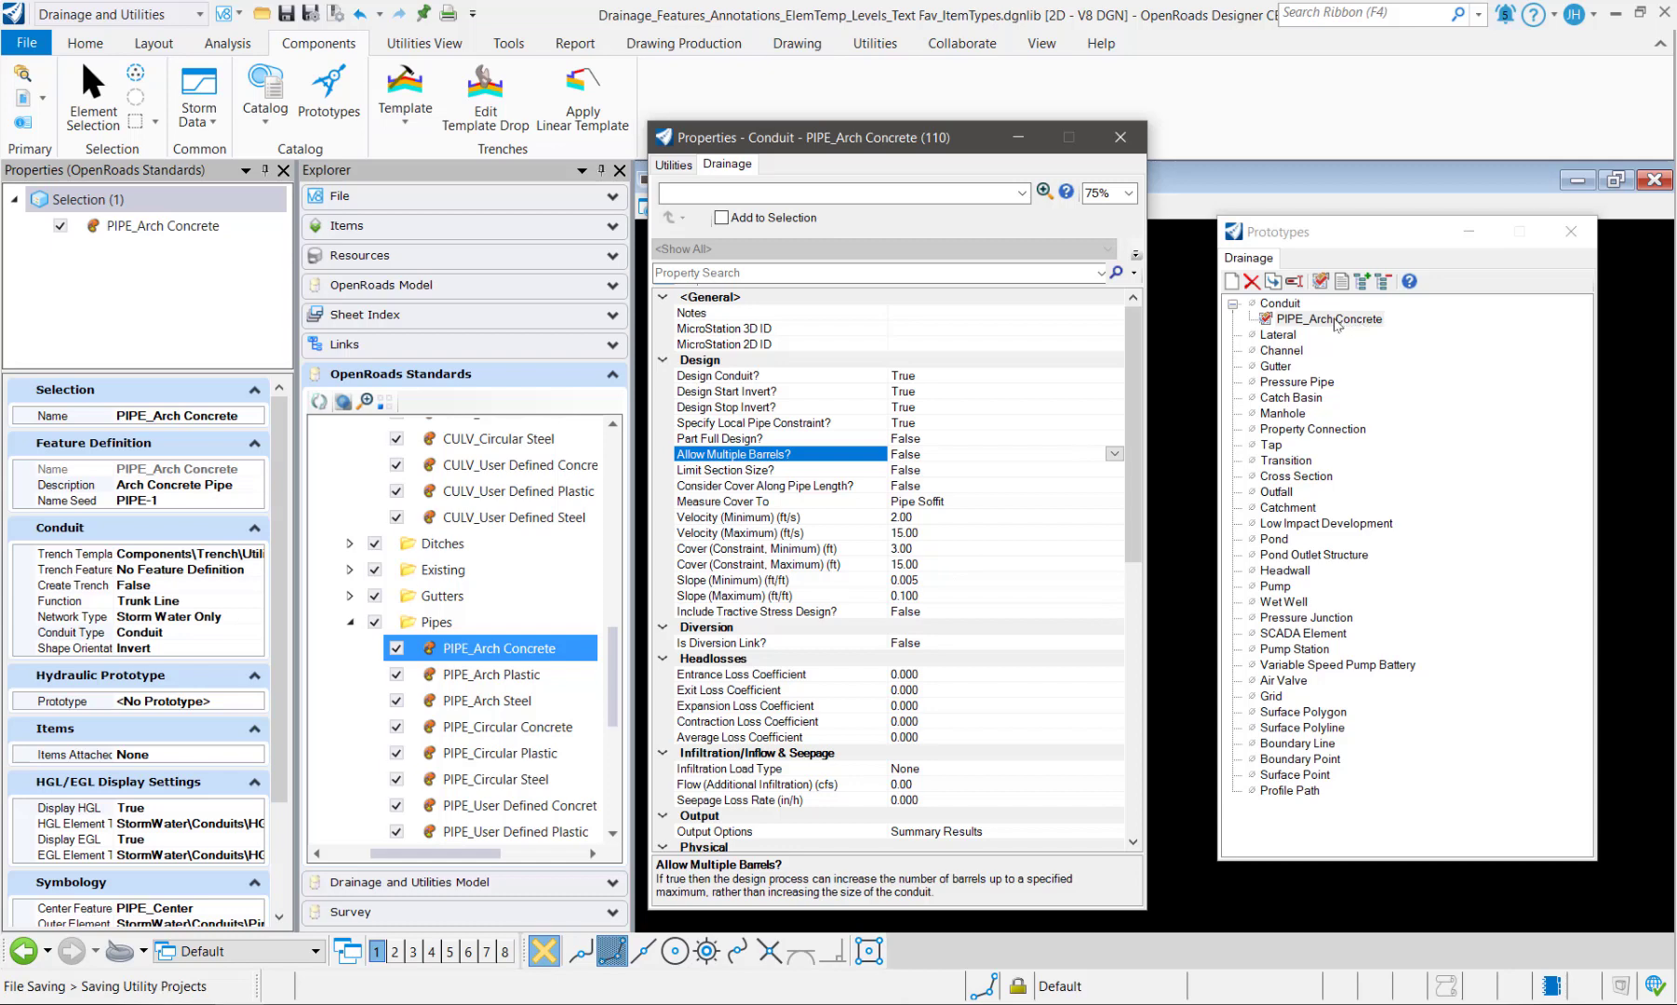
{"action": "left_click", "coordinate": [743, 425]}
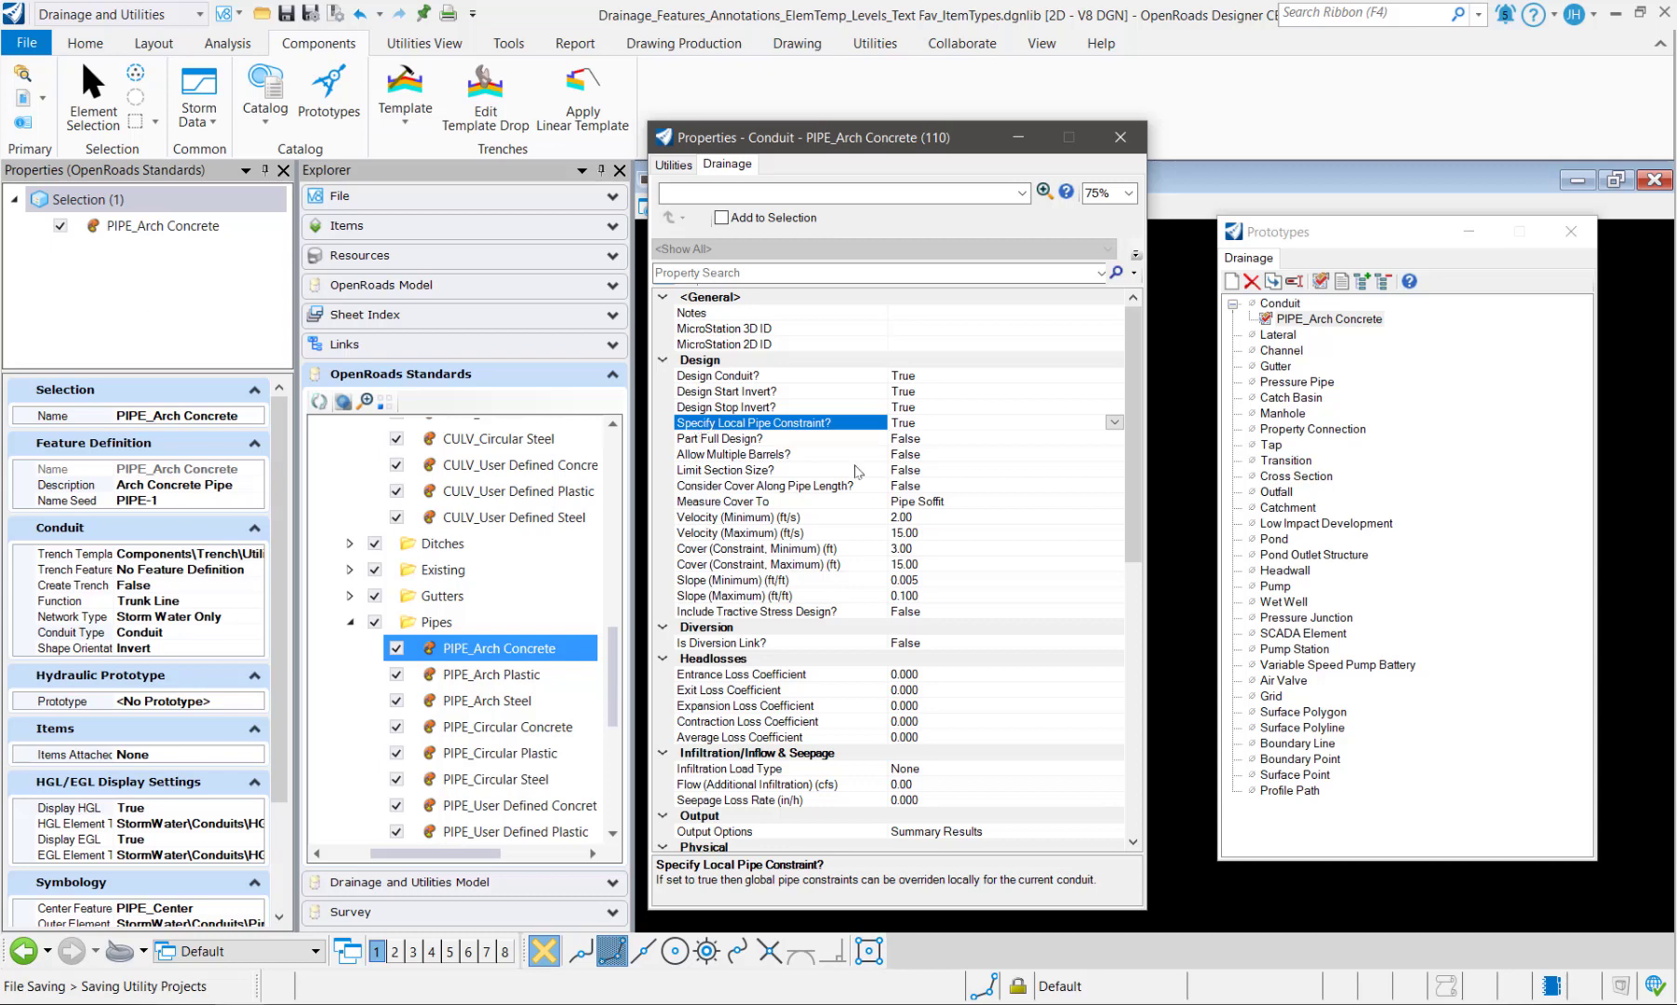
{"action": "left_click", "coordinate": [1114, 423]}
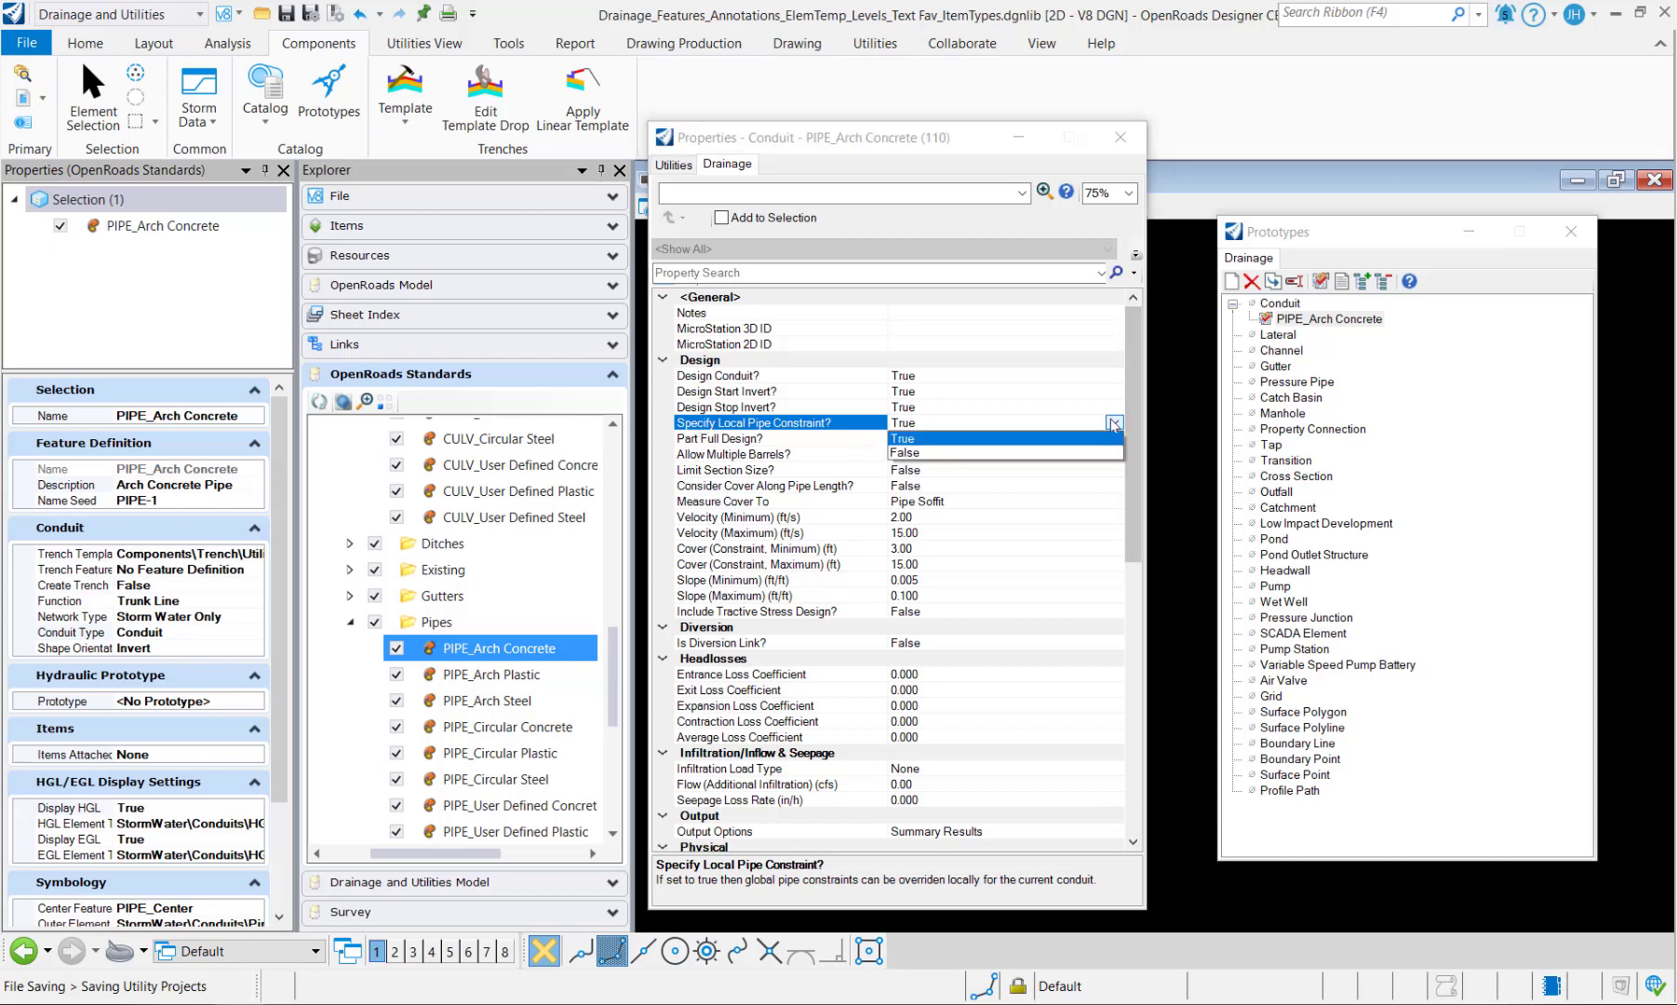
{"action": "left_click", "coordinate": [938, 453]}
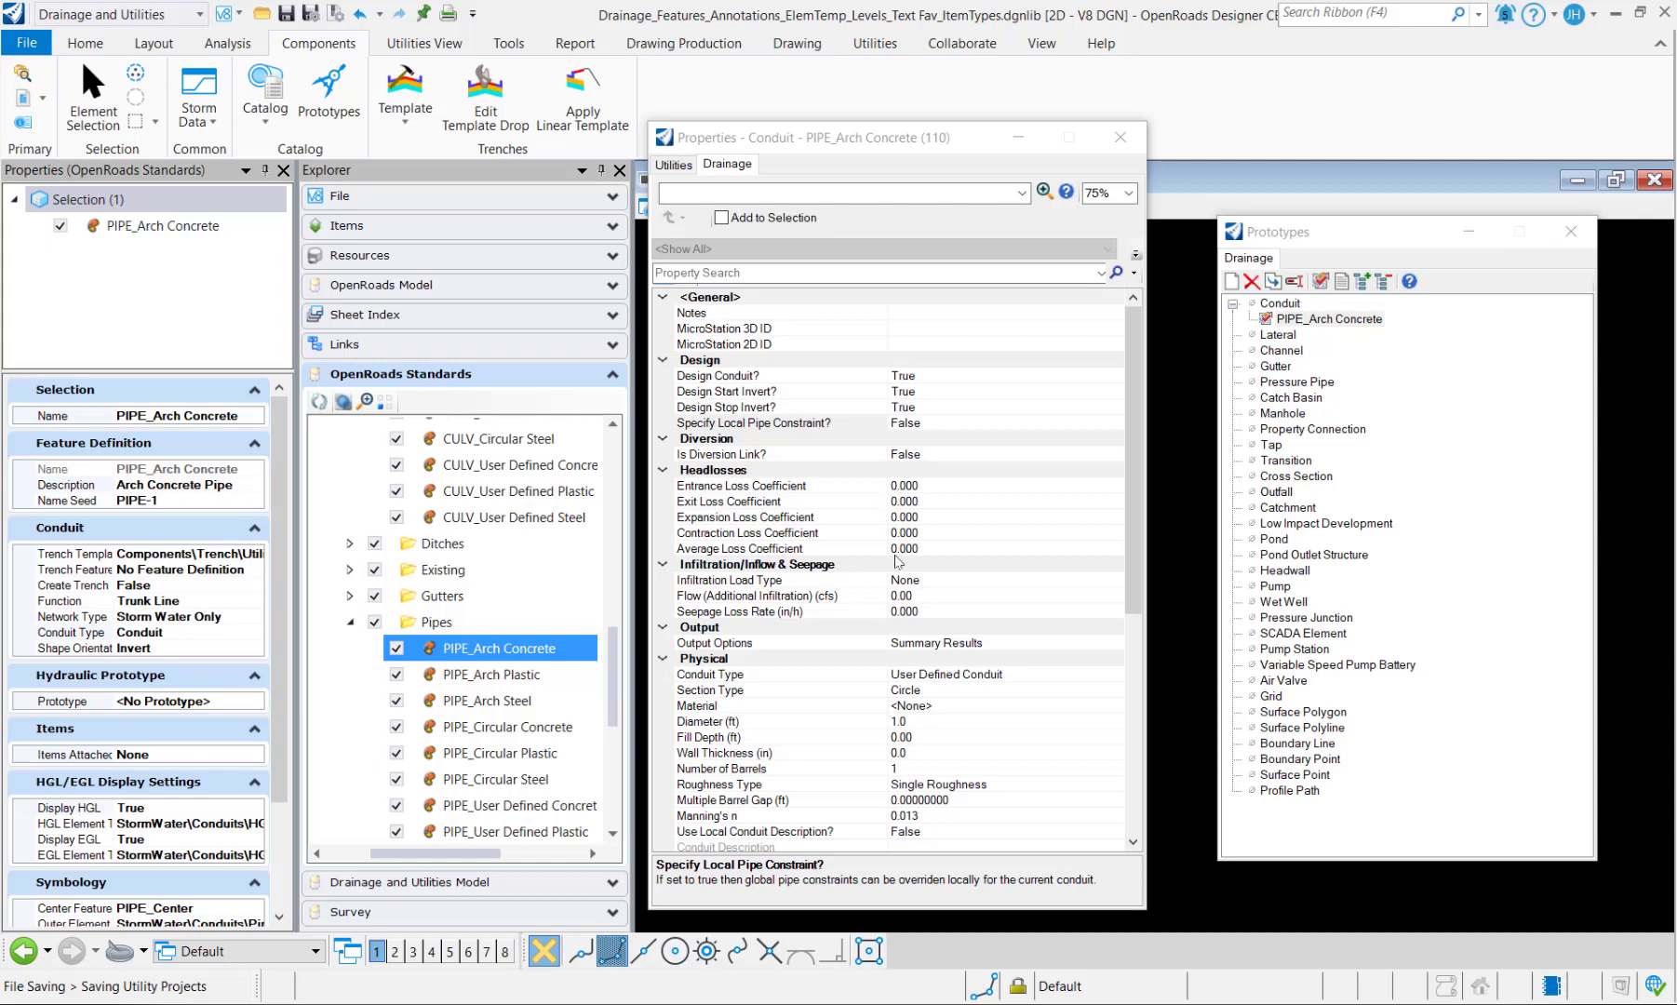
- Set the prototype's conduit type to Catalog Conduit in its physical properties
{"action": "scroll", "coordinate": [899, 561], "scroll_direction": "down", "scroll_amount": 2}
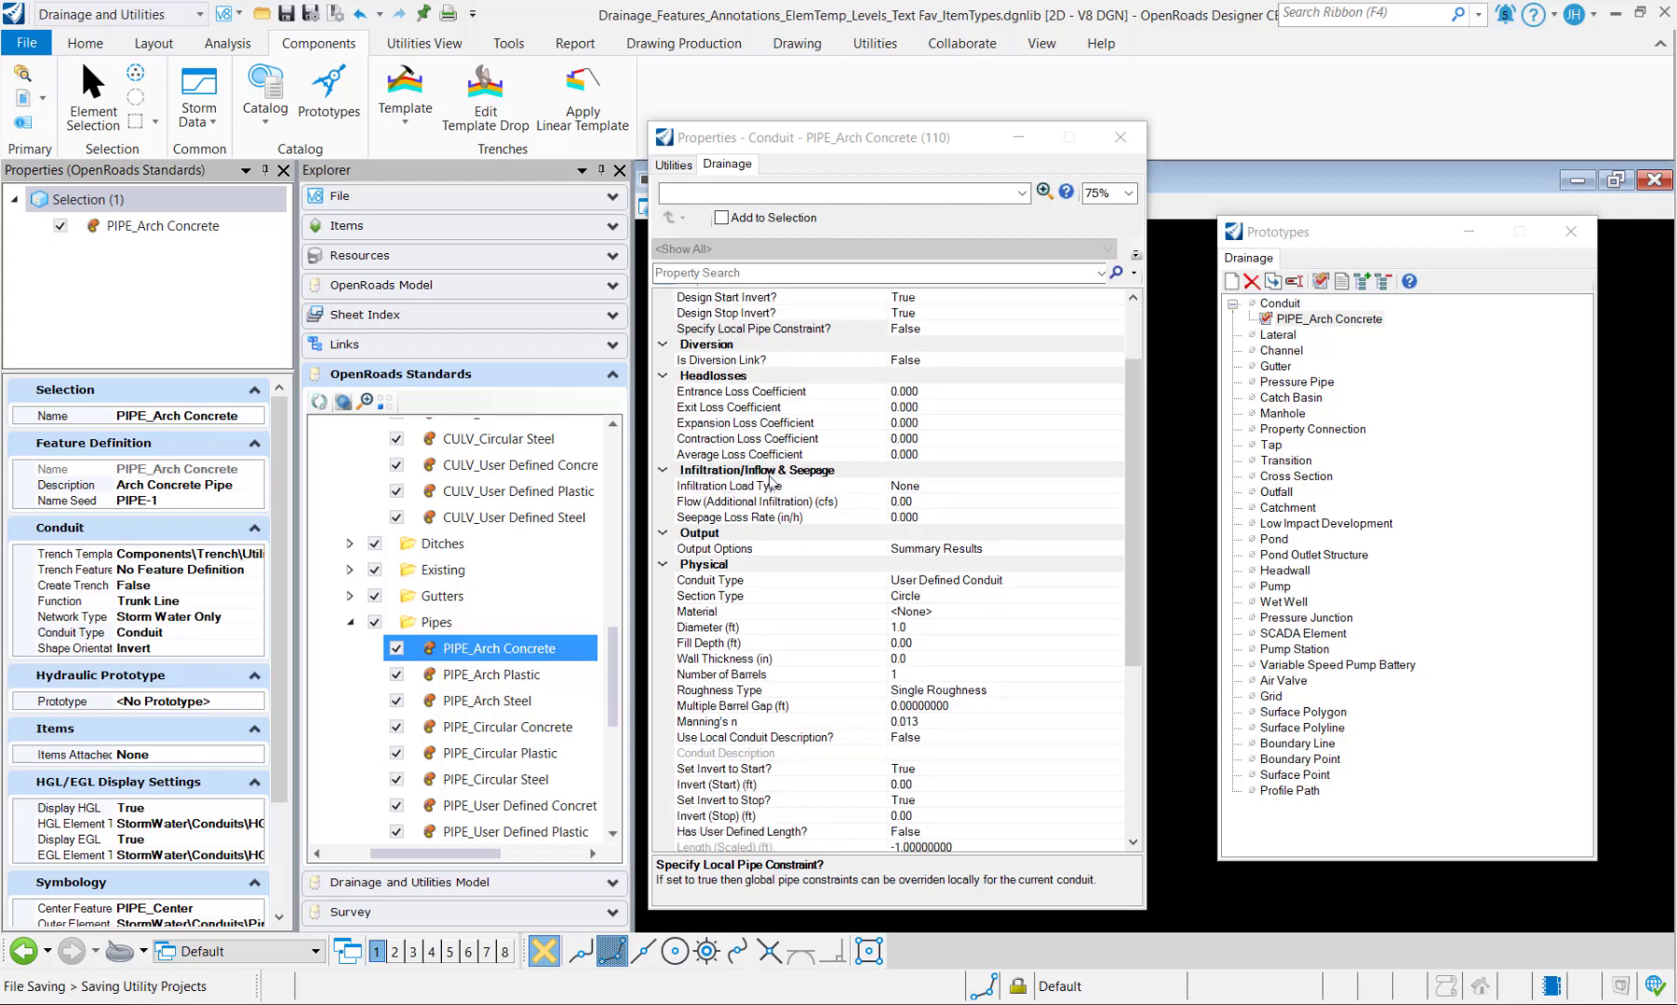
{"action": "scroll", "coordinate": [849, 501], "scroll_direction": "down", "scroll_amount": 2}
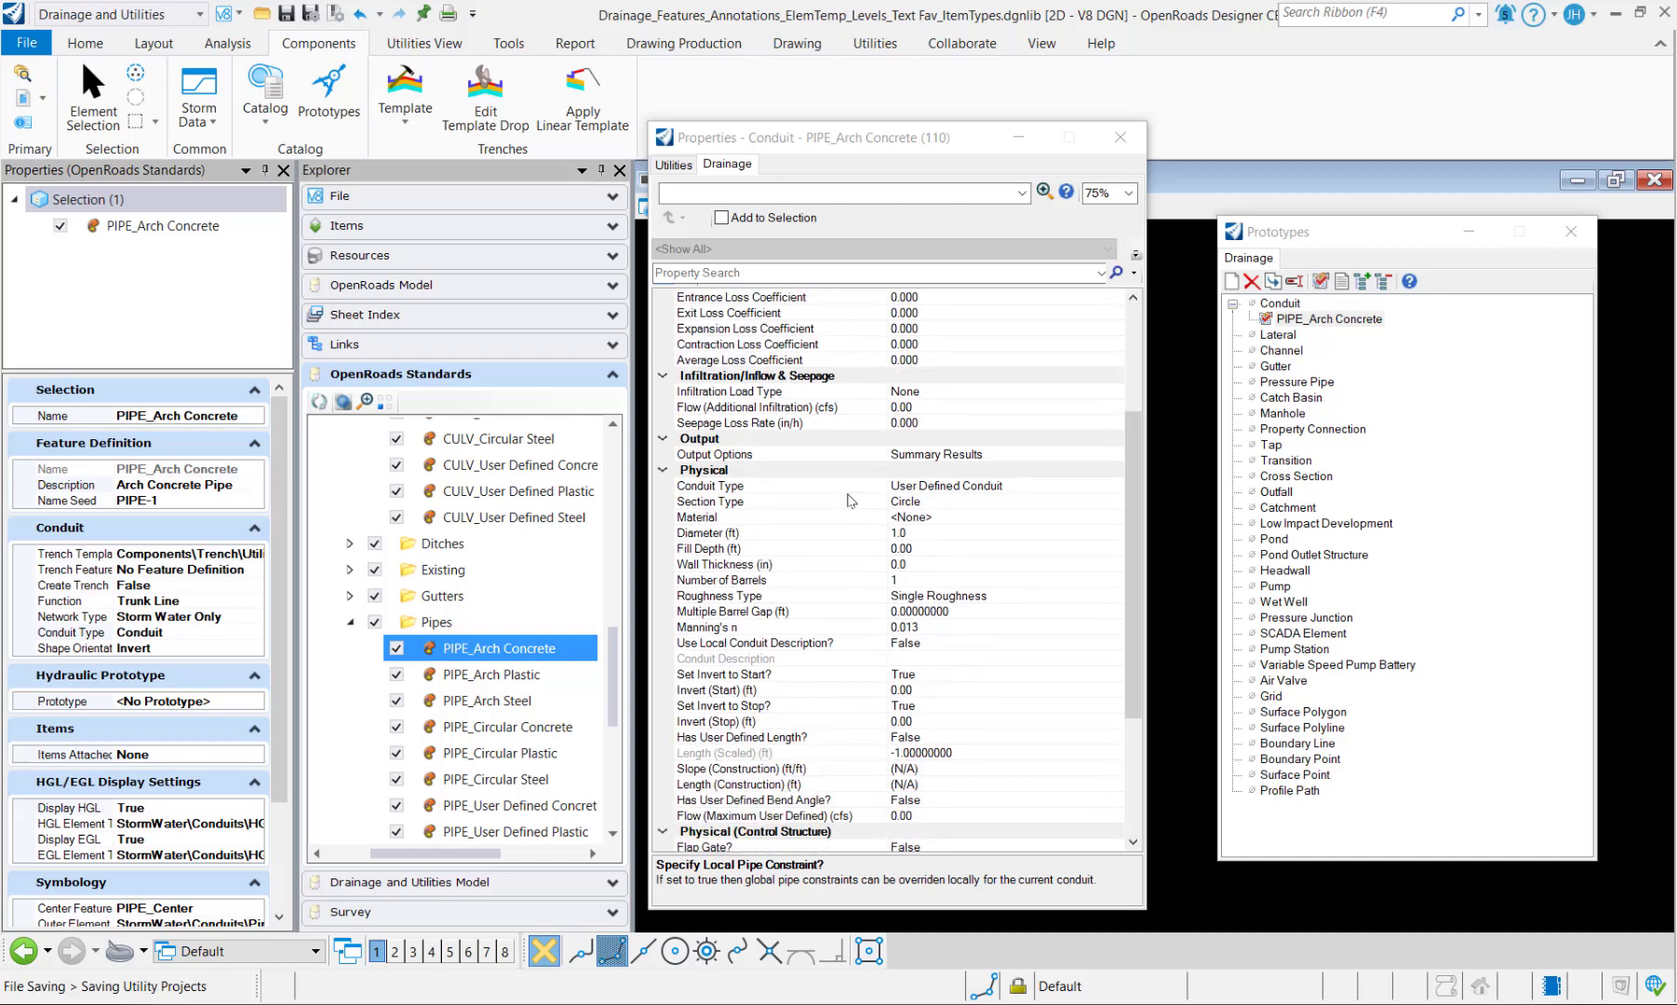
{"action": "scroll", "coordinate": [849, 501], "scroll_direction": "down", "scroll_amount": 1}
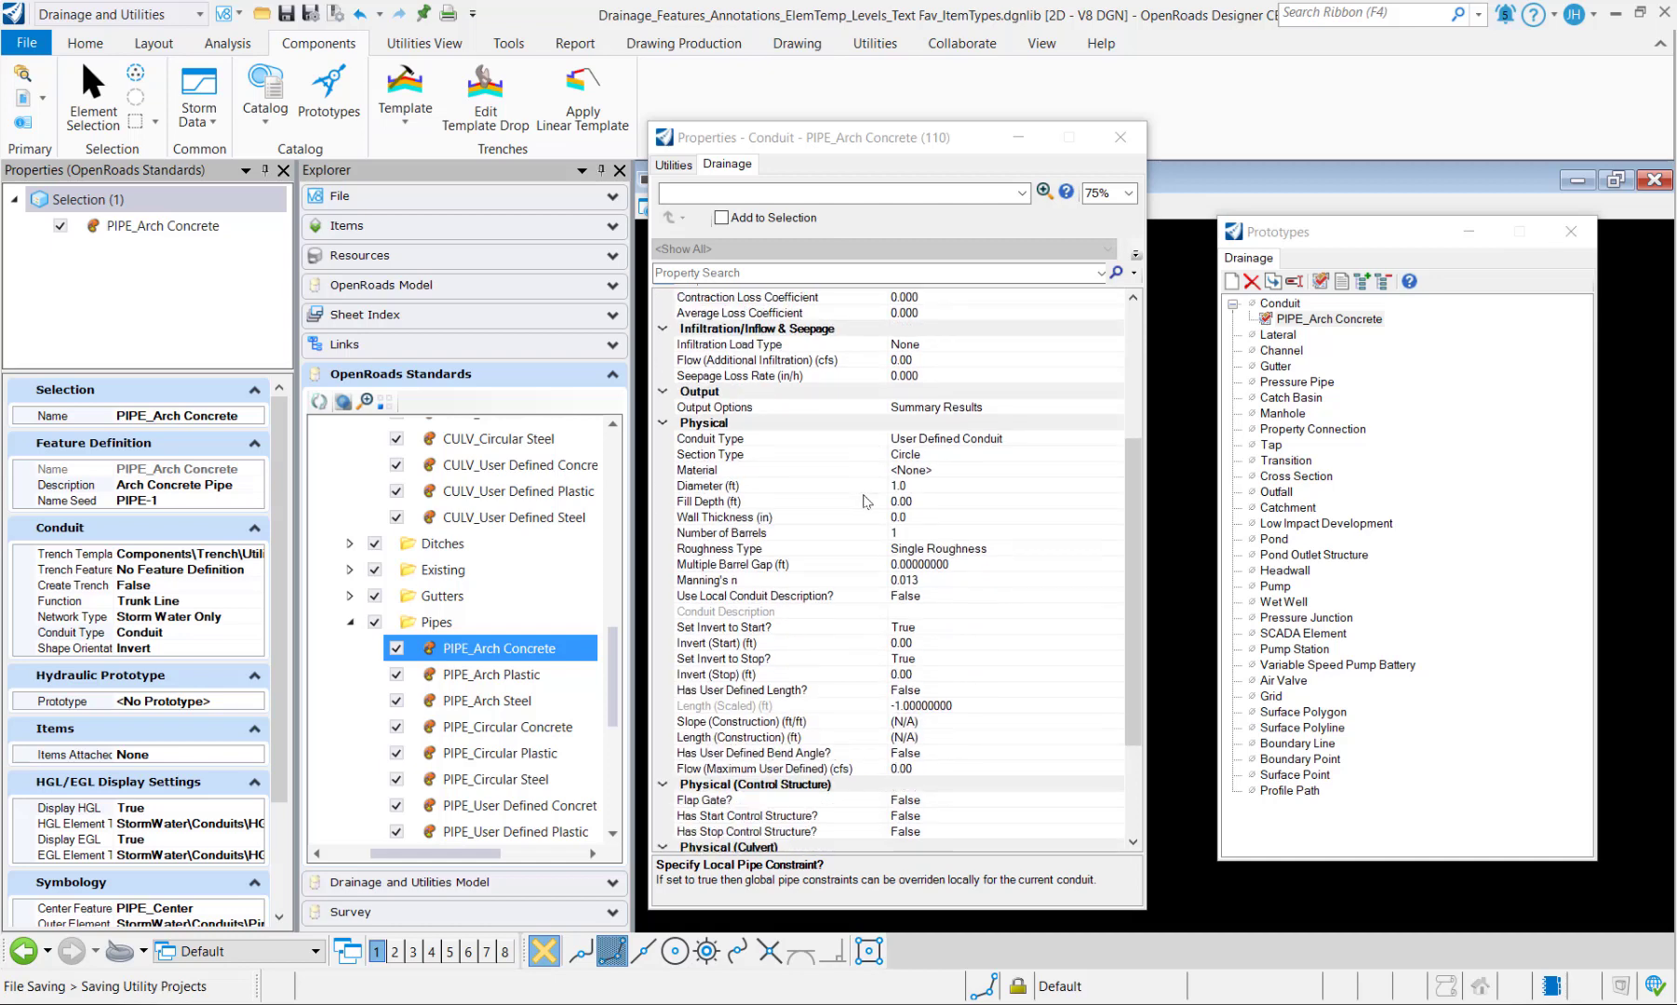
{"action": "left_click", "coordinate": [853, 409]}
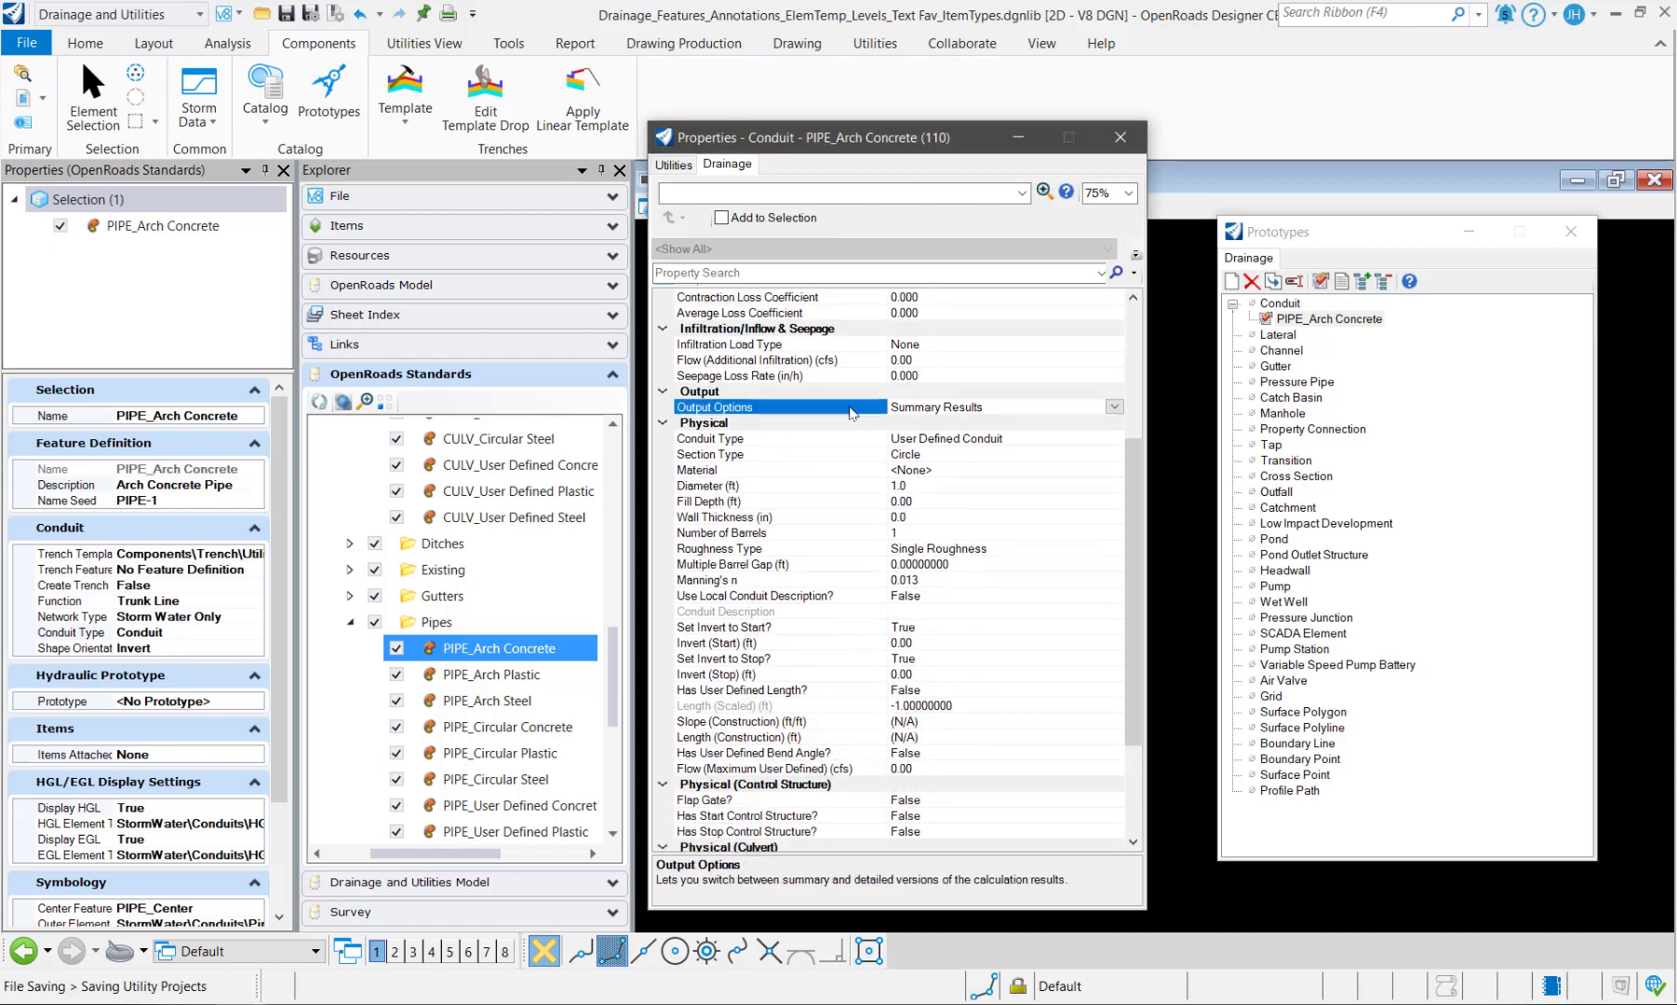
{"action": "left_click", "coordinate": [972, 441]}
{"action": "left_click", "coordinate": [1114, 439]}
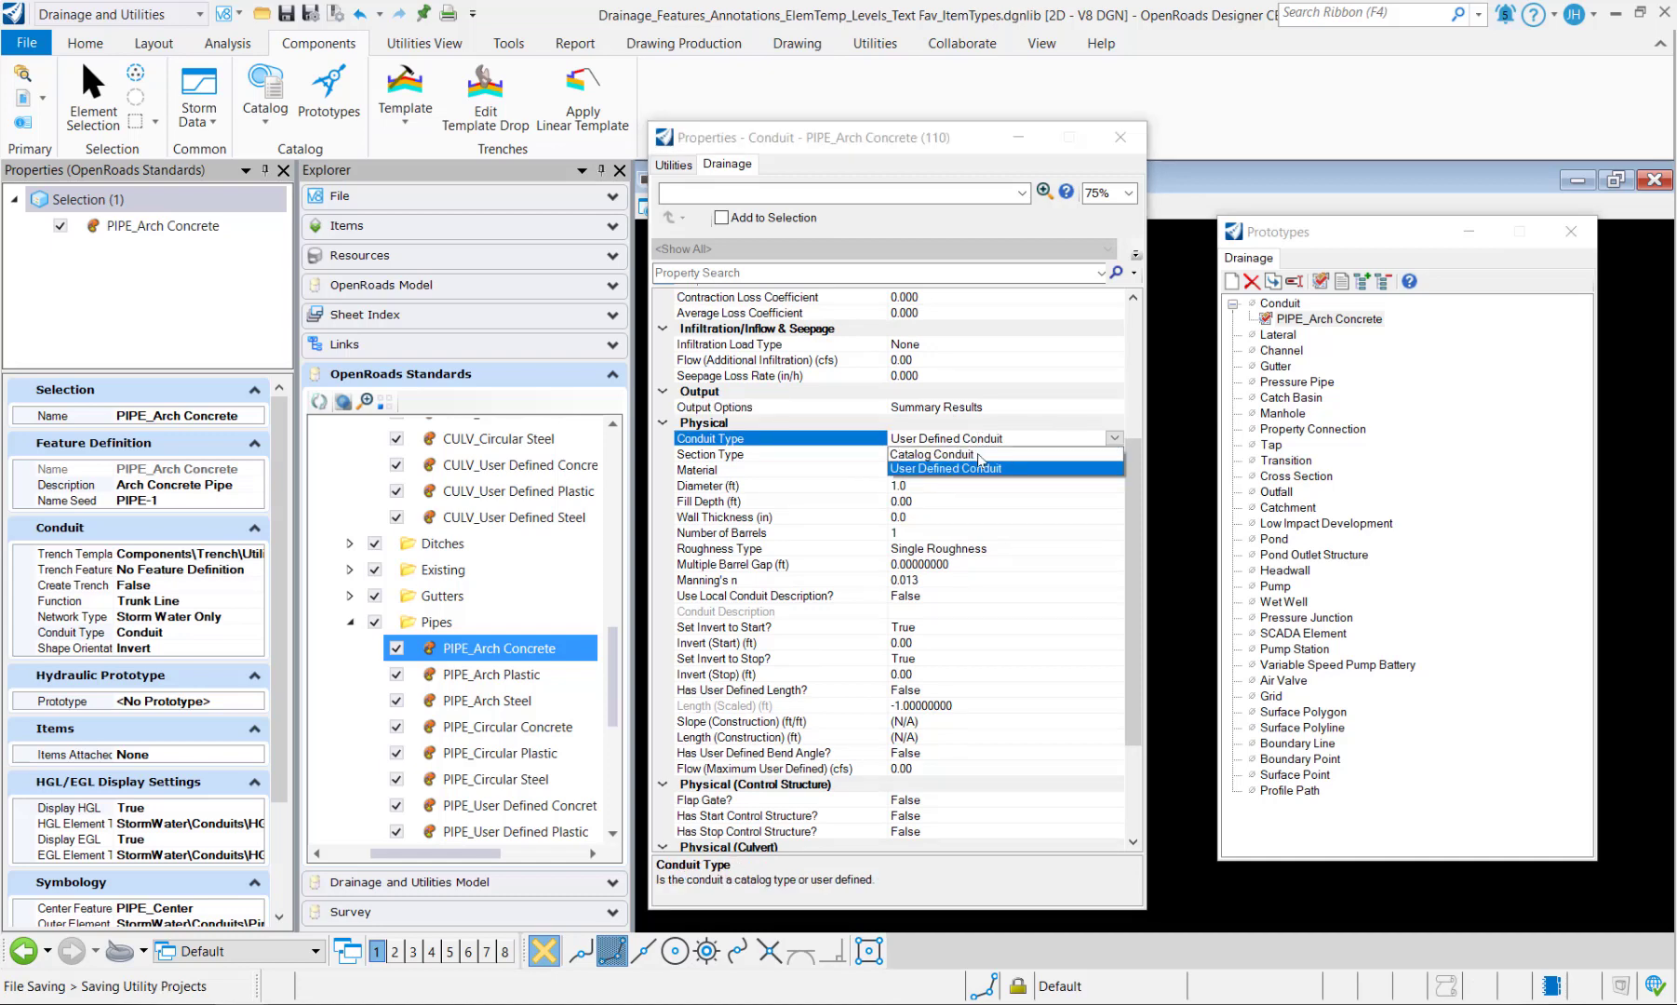
{"action": "left_click", "coordinate": [1059, 454]}
- Assign the DOT_Arch Concrete catalog class to the prototype
{"action": "left_click", "coordinate": [1005, 690]}
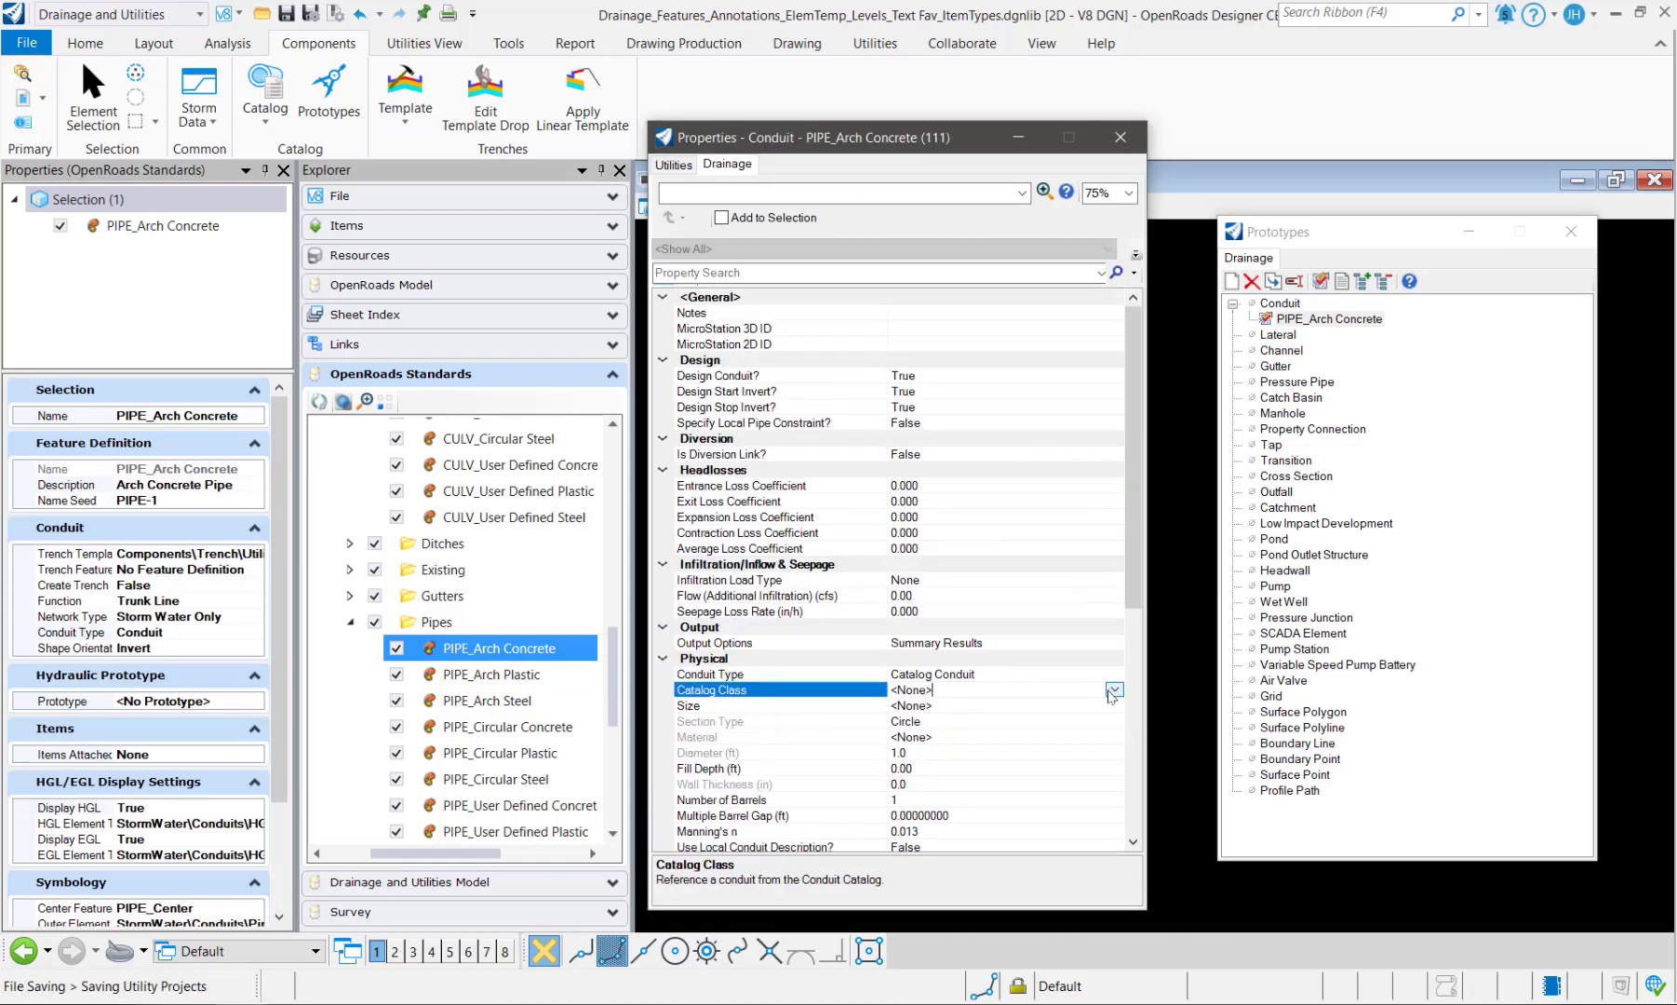
{"action": "left_click", "coordinate": [1114, 690]}
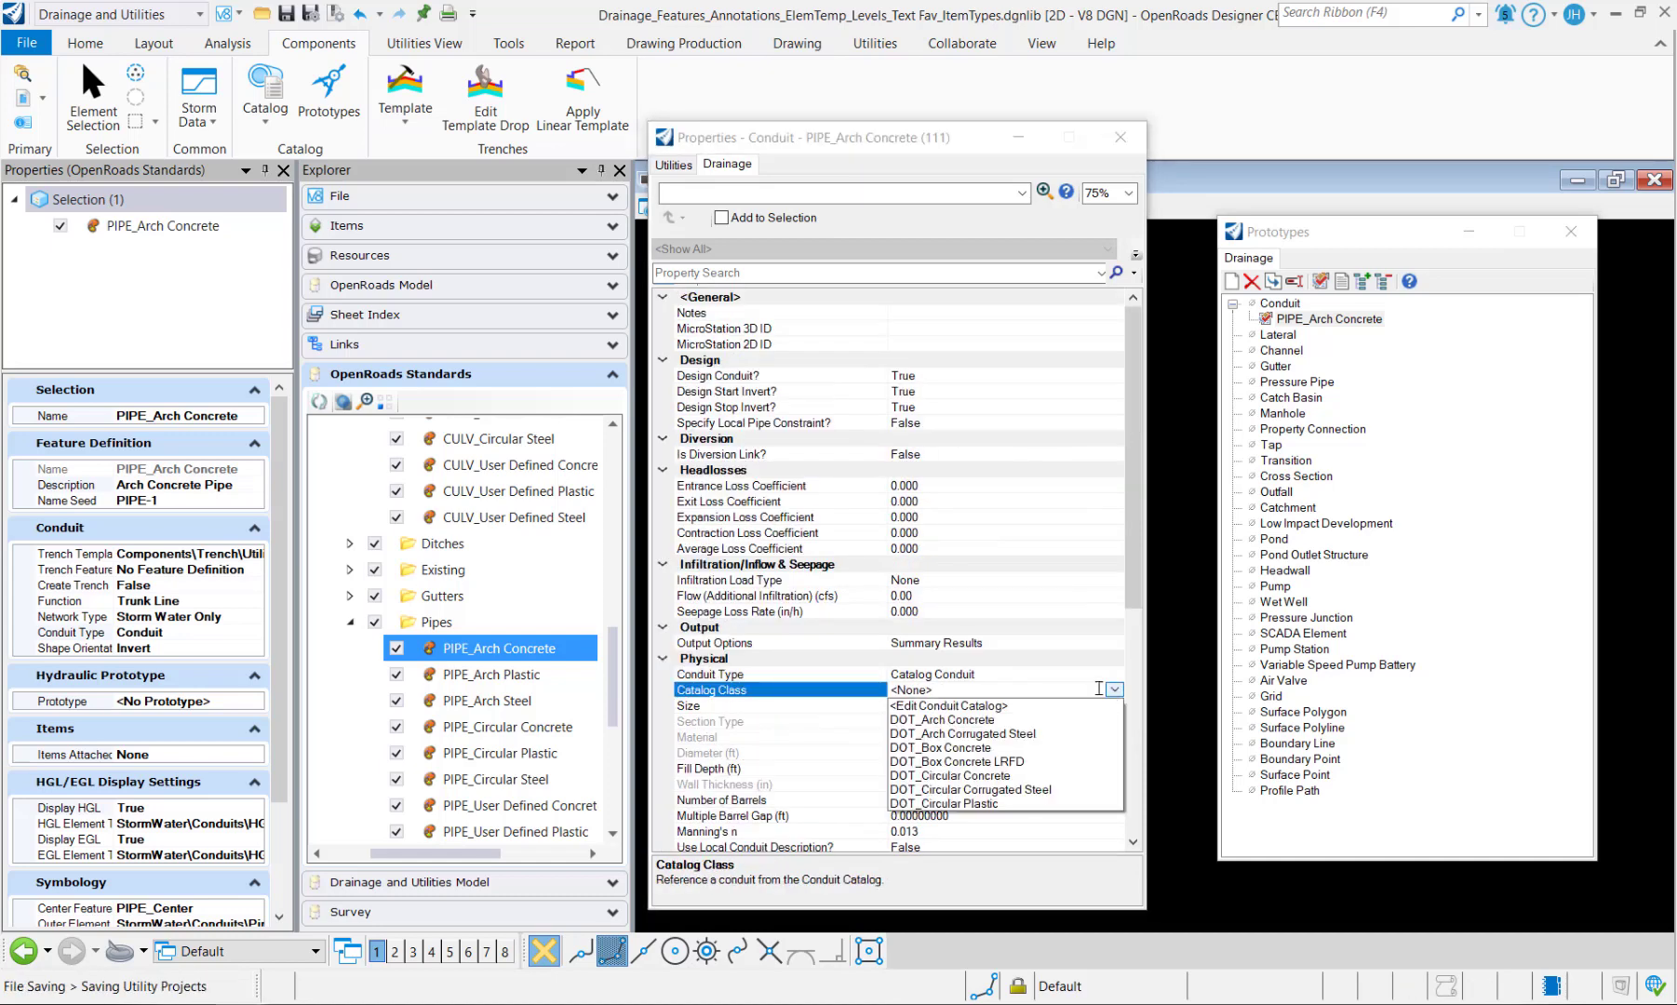
{"action": "left_click", "coordinate": [968, 721]}
- Examine the available catalog sizes and the number of barrels, barrel gap, Manning's n and local conduit description settings
{"action": "left_click", "coordinate": [1061, 706]}
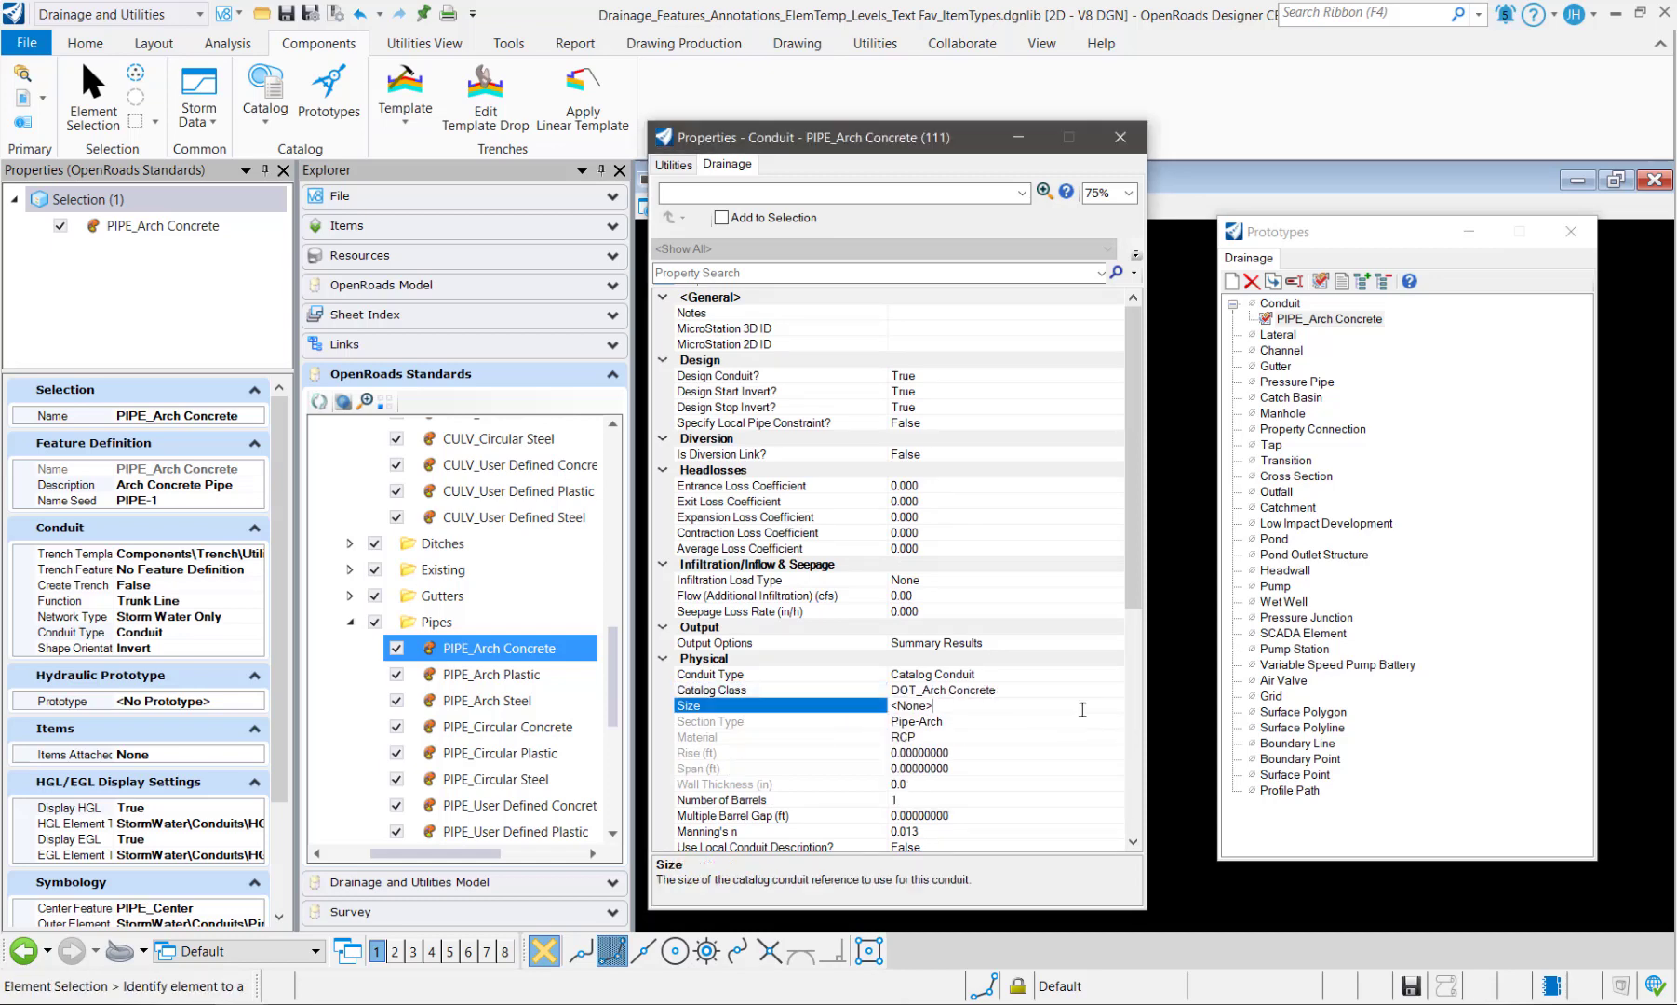
{"action": "left_click", "coordinate": [1114, 705]}
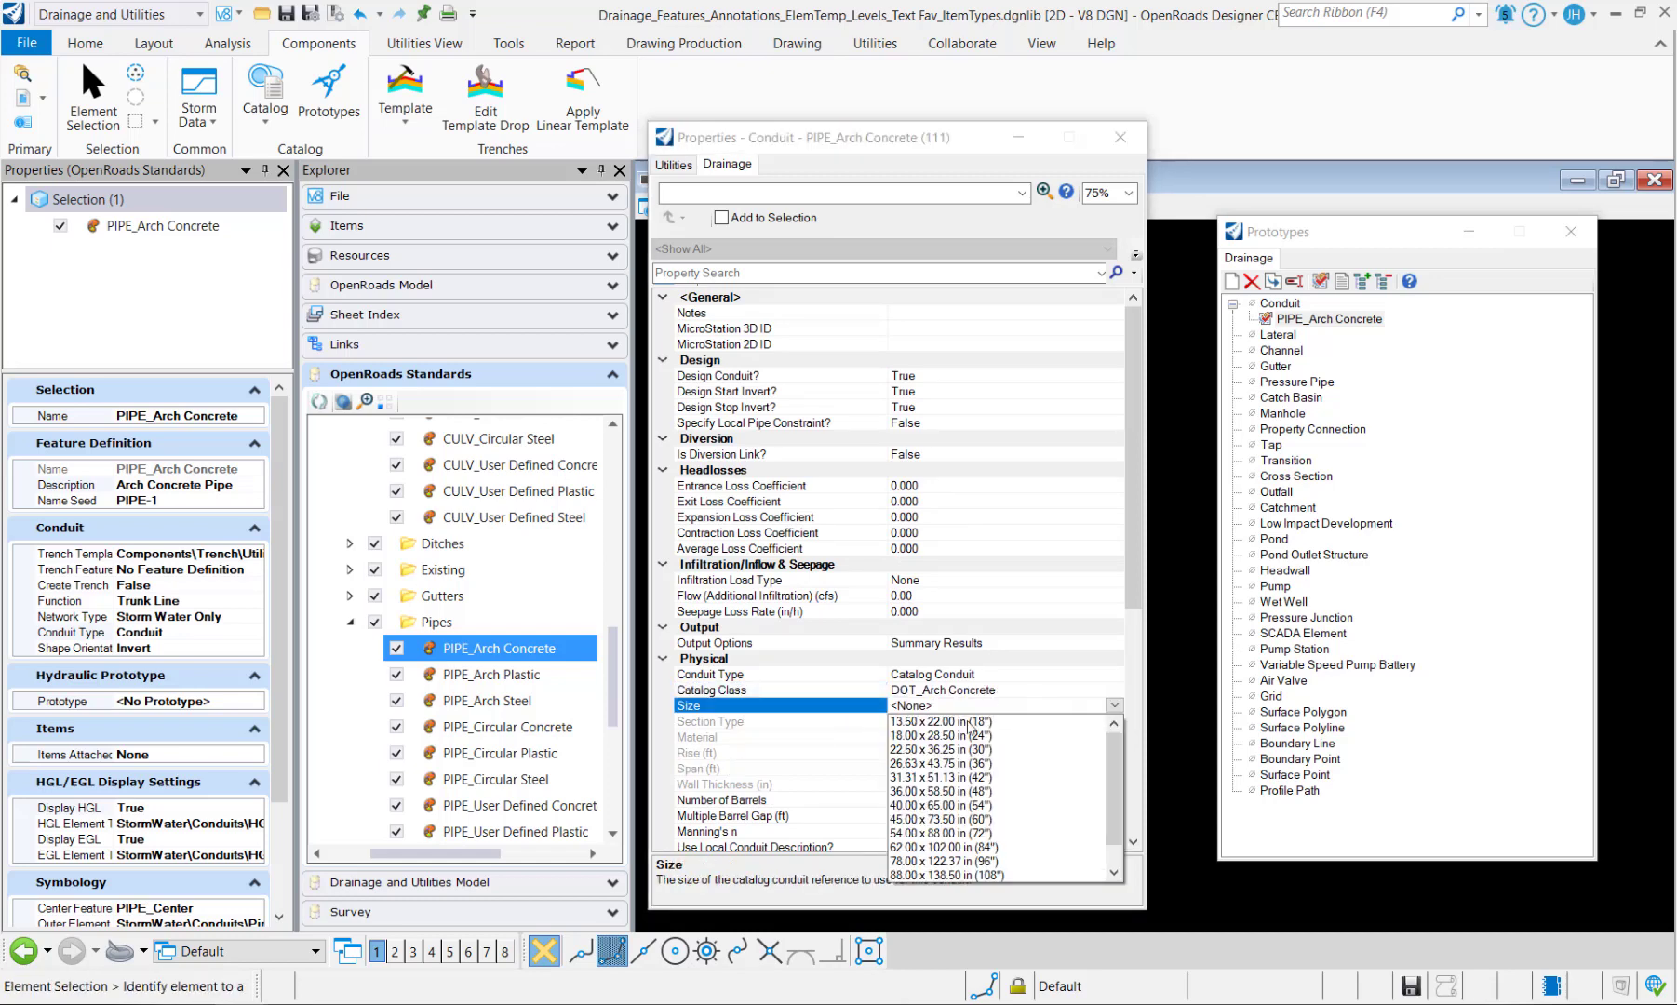
{"action": "left_click", "coordinate": [858, 705]}
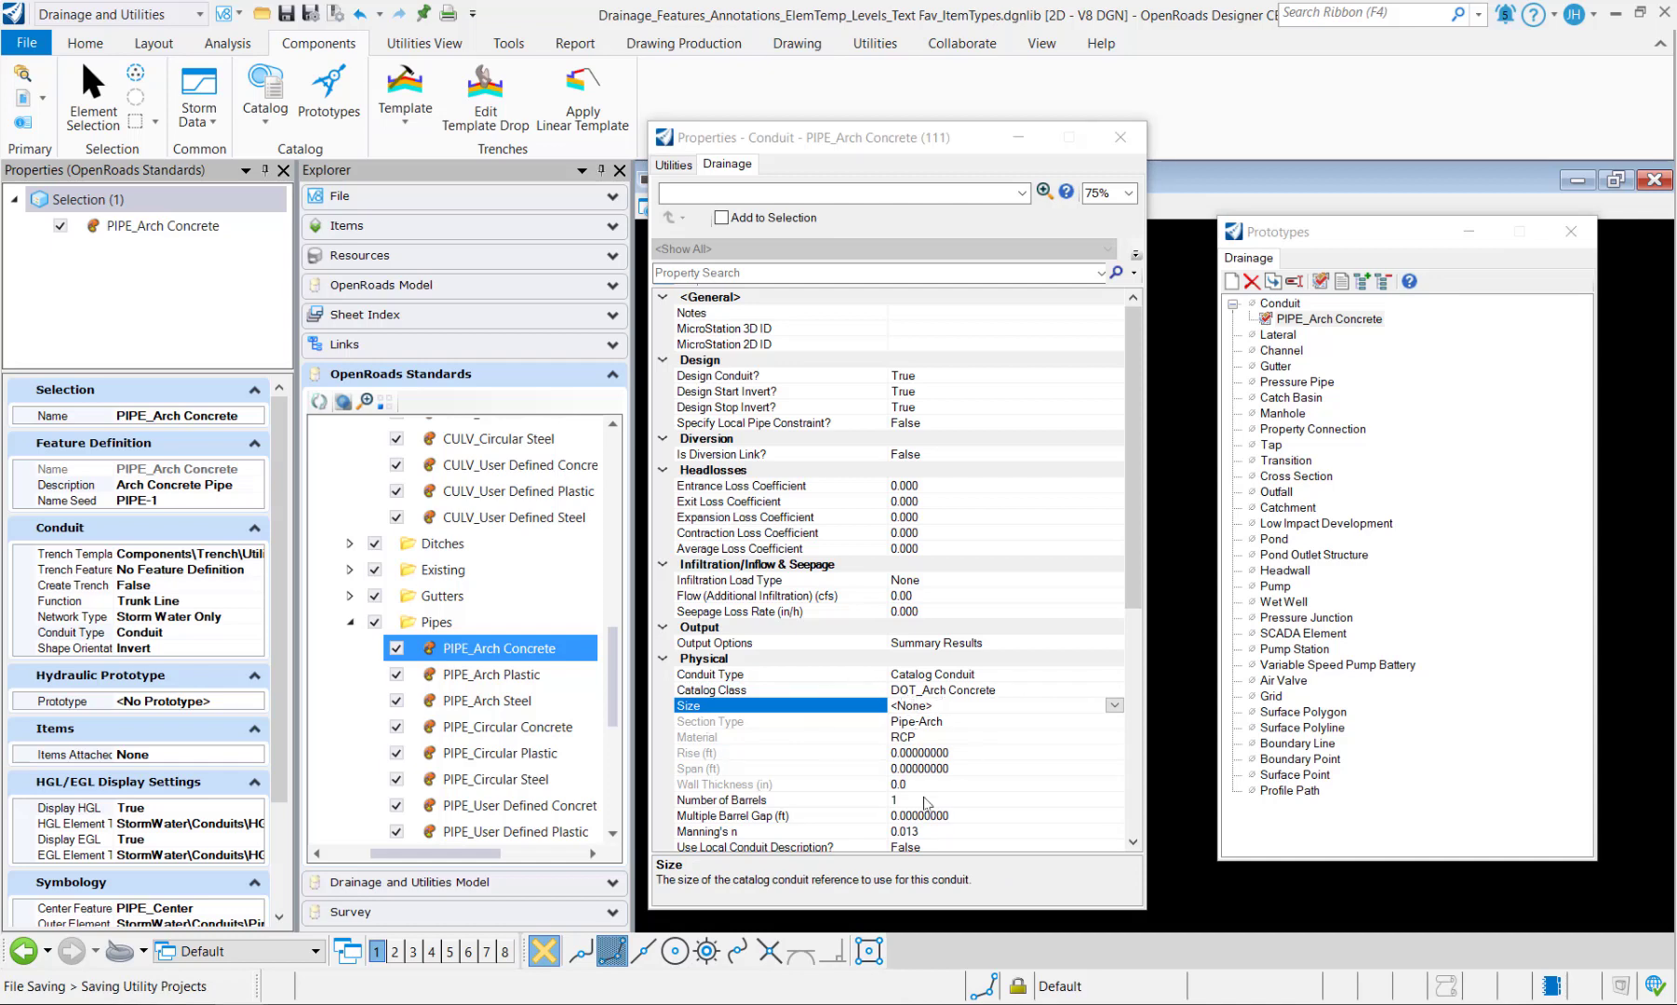
{"action": "scroll", "coordinate": [824, 735], "scroll_direction": "down", "scroll_amount": 3}
{"action": "scroll", "coordinate": [823, 735], "scroll_direction": "down", "scroll_amount": 2}
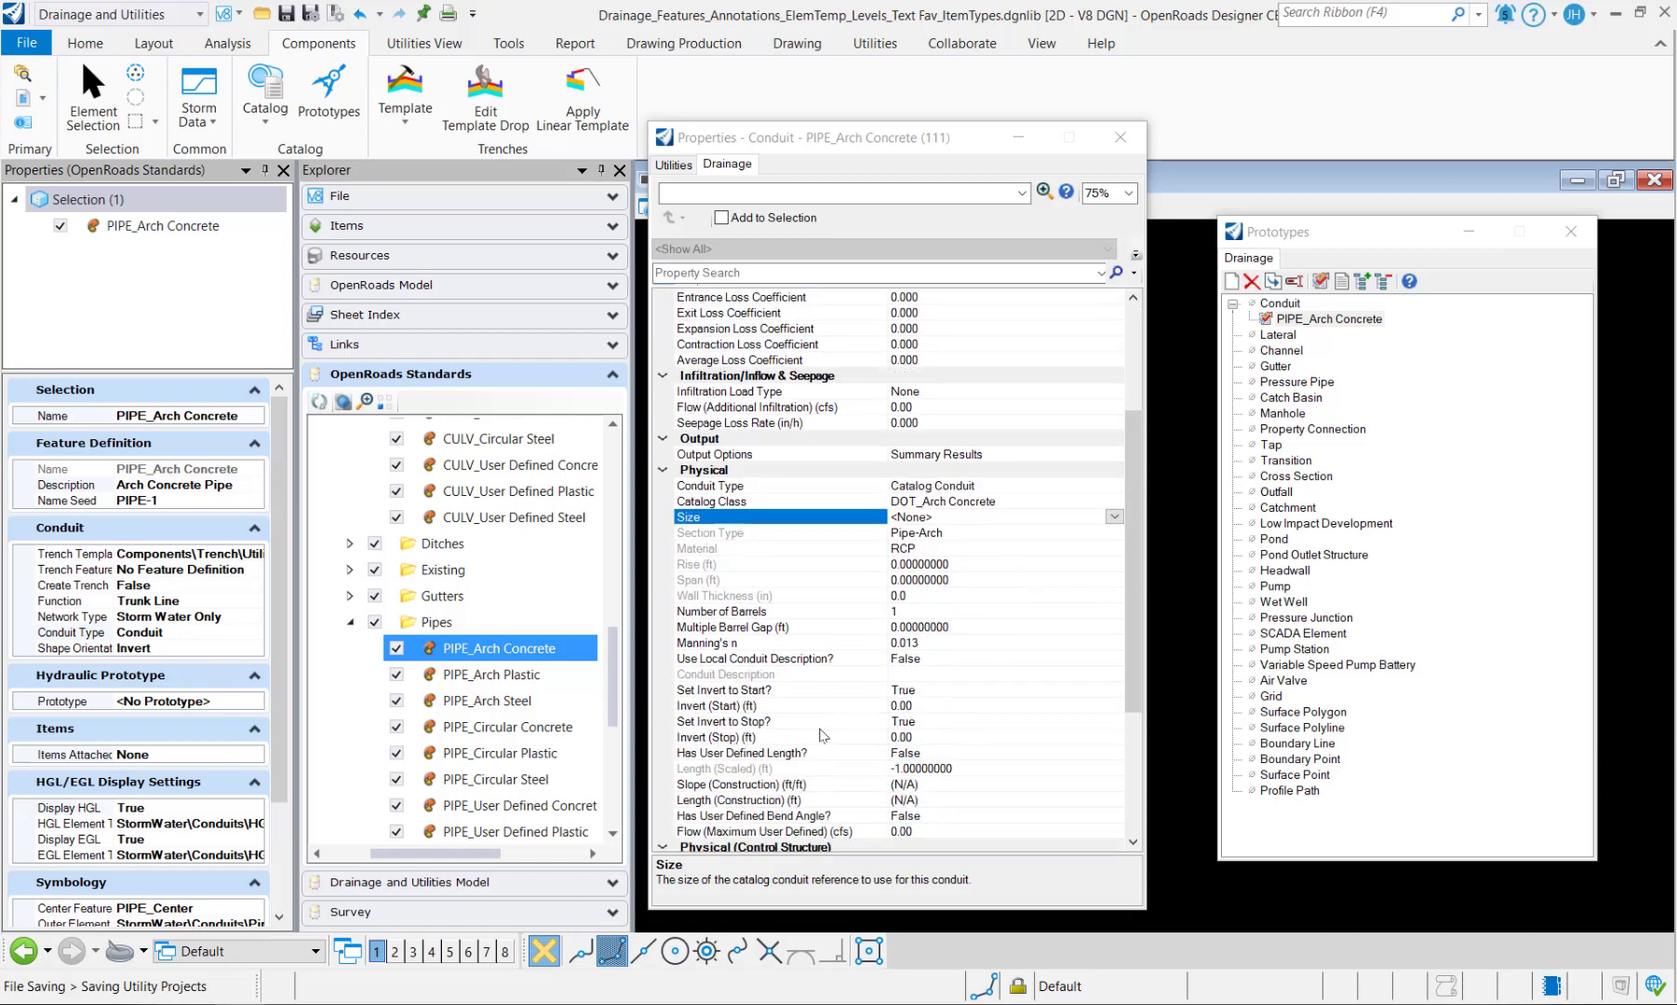
{"action": "left_click", "coordinate": [730, 566]}
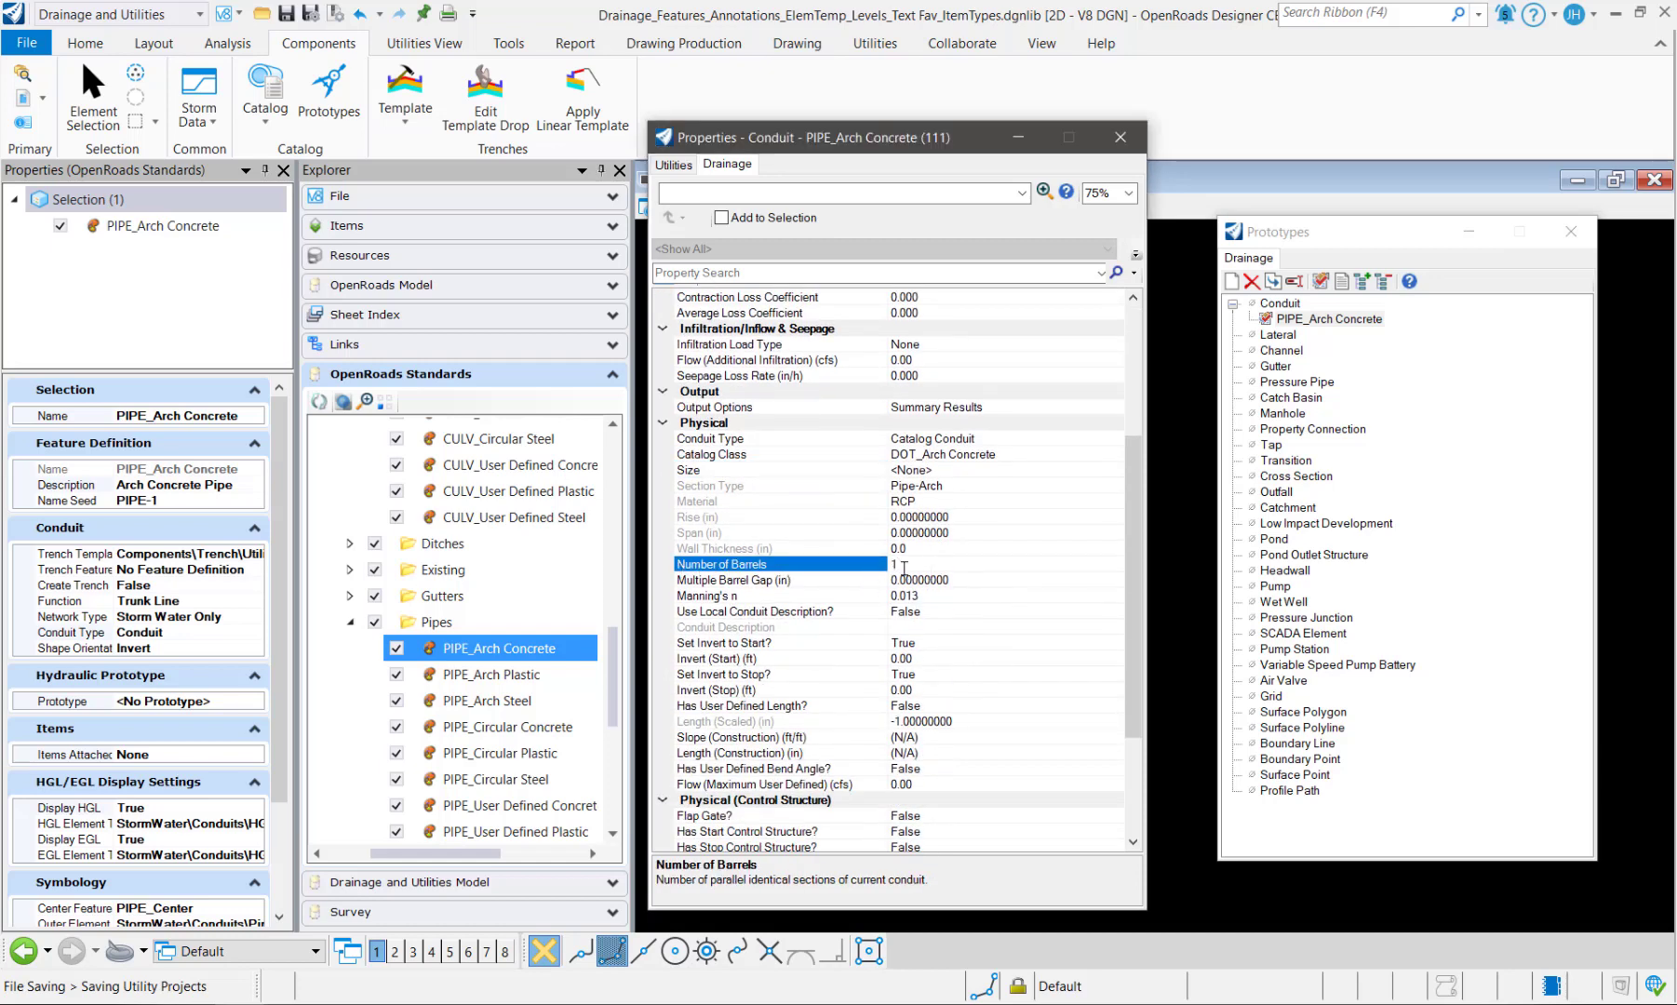
{"action": "left_click", "coordinate": [818, 582]}
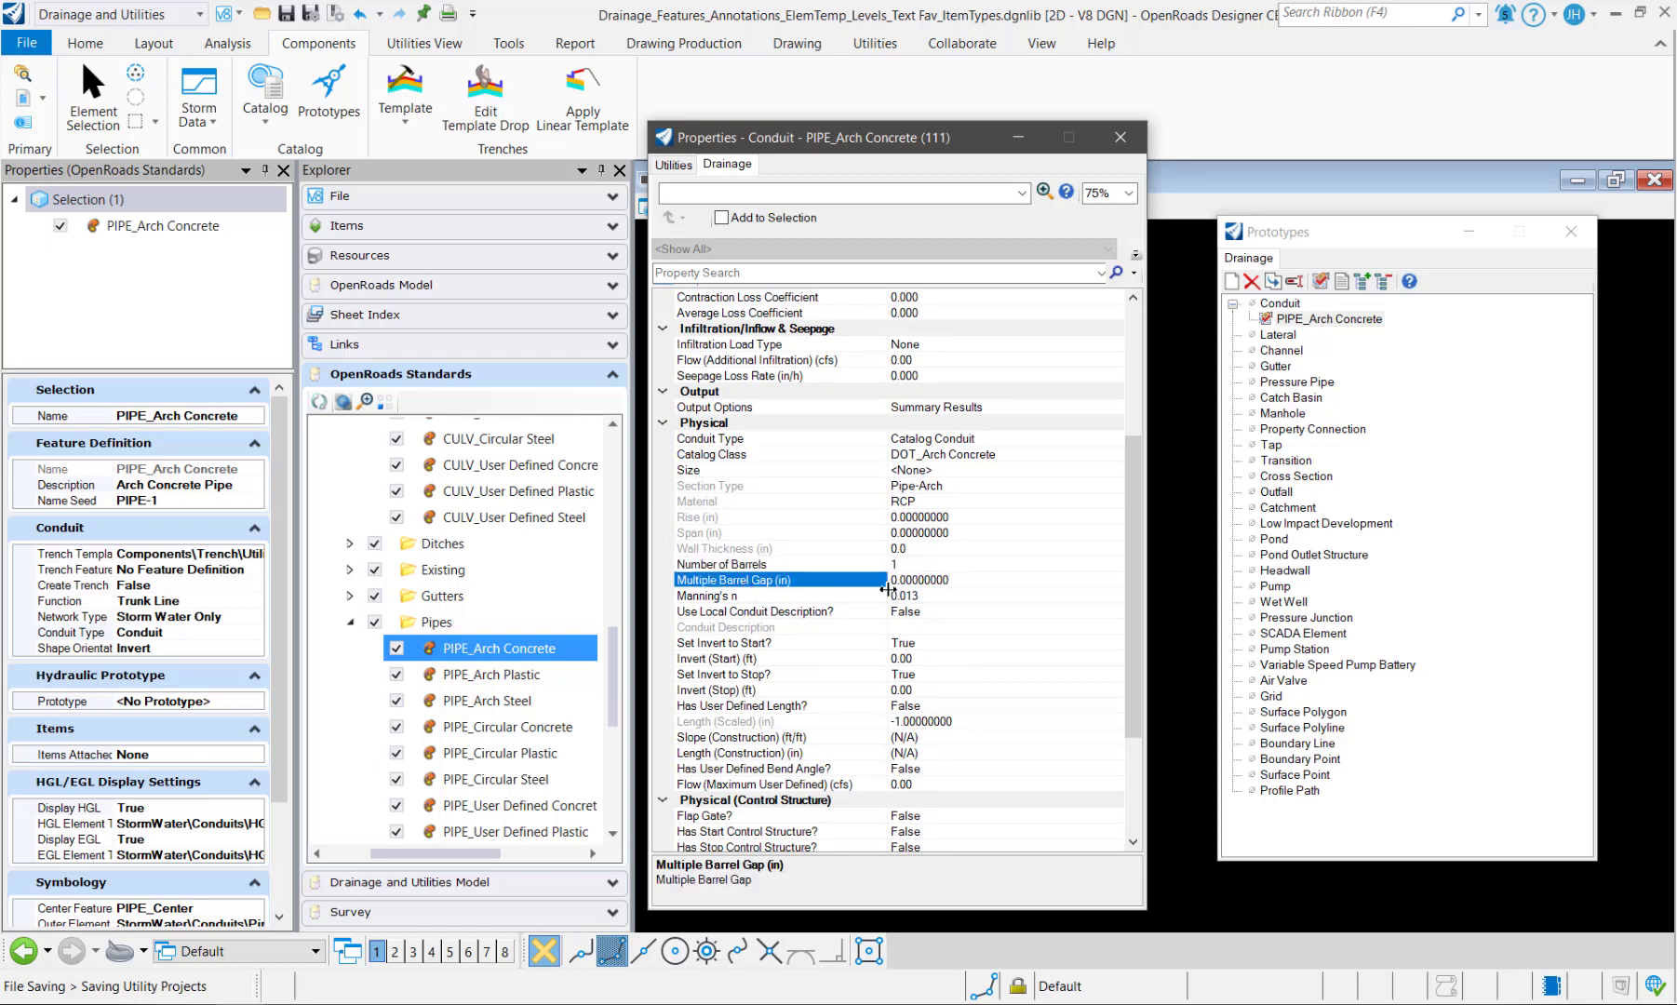
{"action": "left_click", "coordinate": [772, 599]}
{"action": "left_click", "coordinate": [930, 601]}
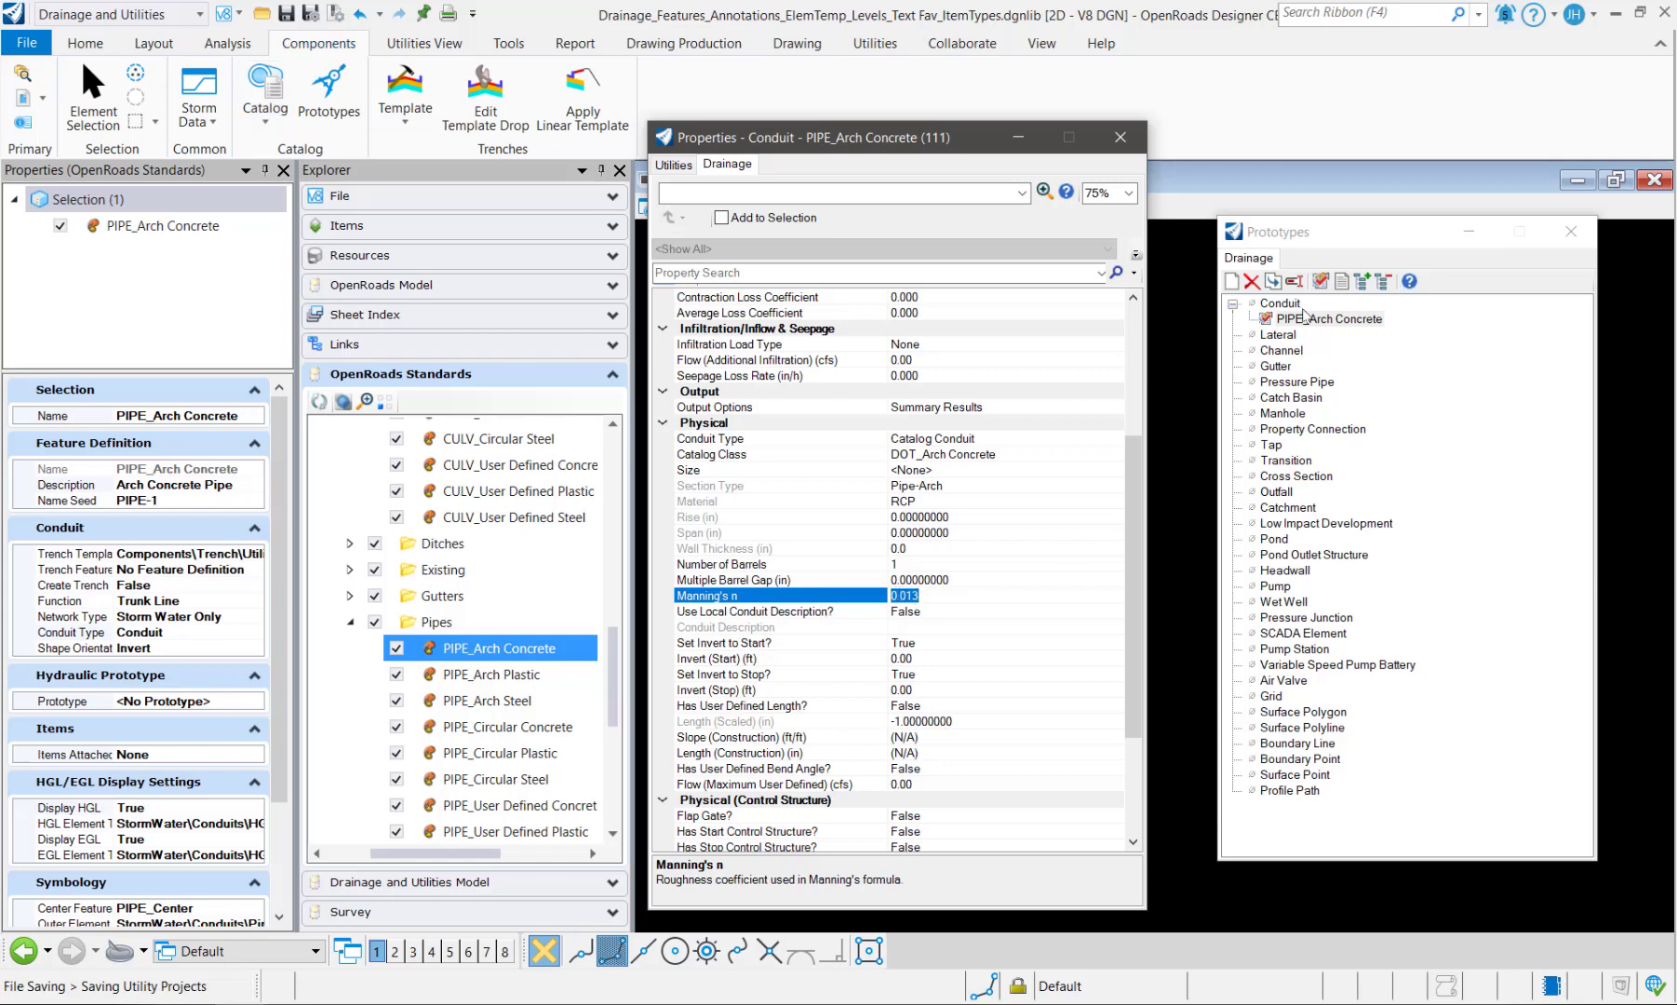
{"action": "left_click", "coordinate": [802, 613]}
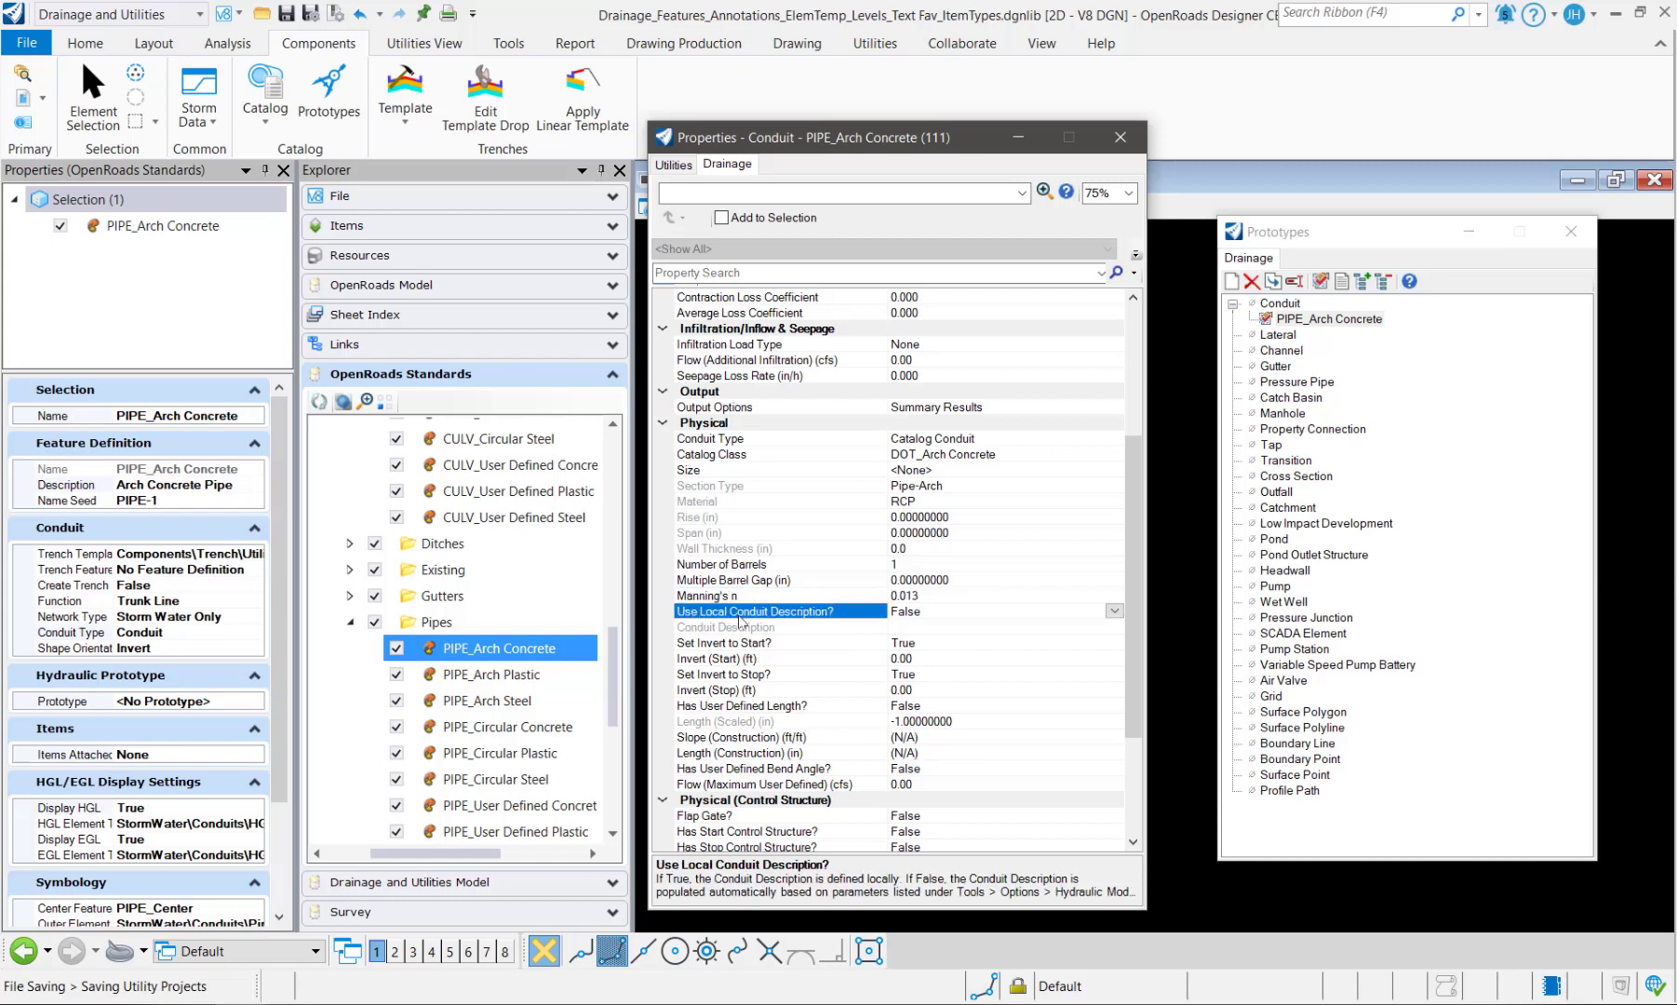
- Examine the PIPE_Arch Concrete prototype's start and stop invert settings, user-defined length option, and control structure and culvert properties
{"action": "left_click", "coordinate": [845, 643]}
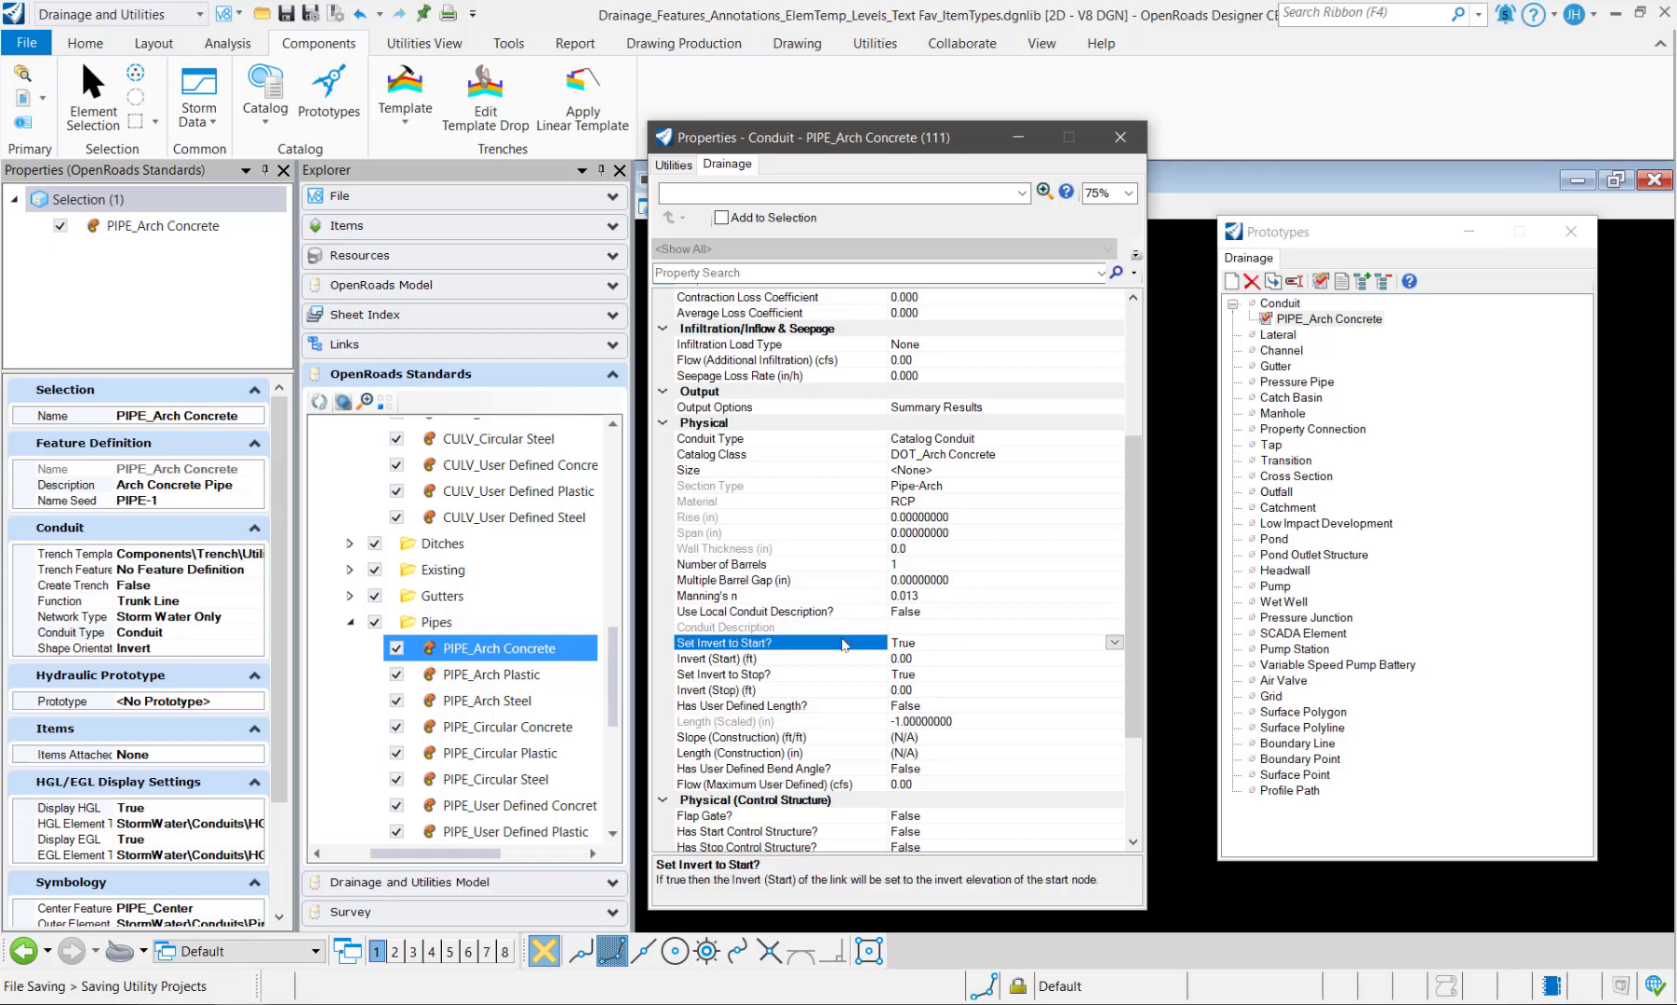
{"action": "left_click", "coordinate": [756, 680]}
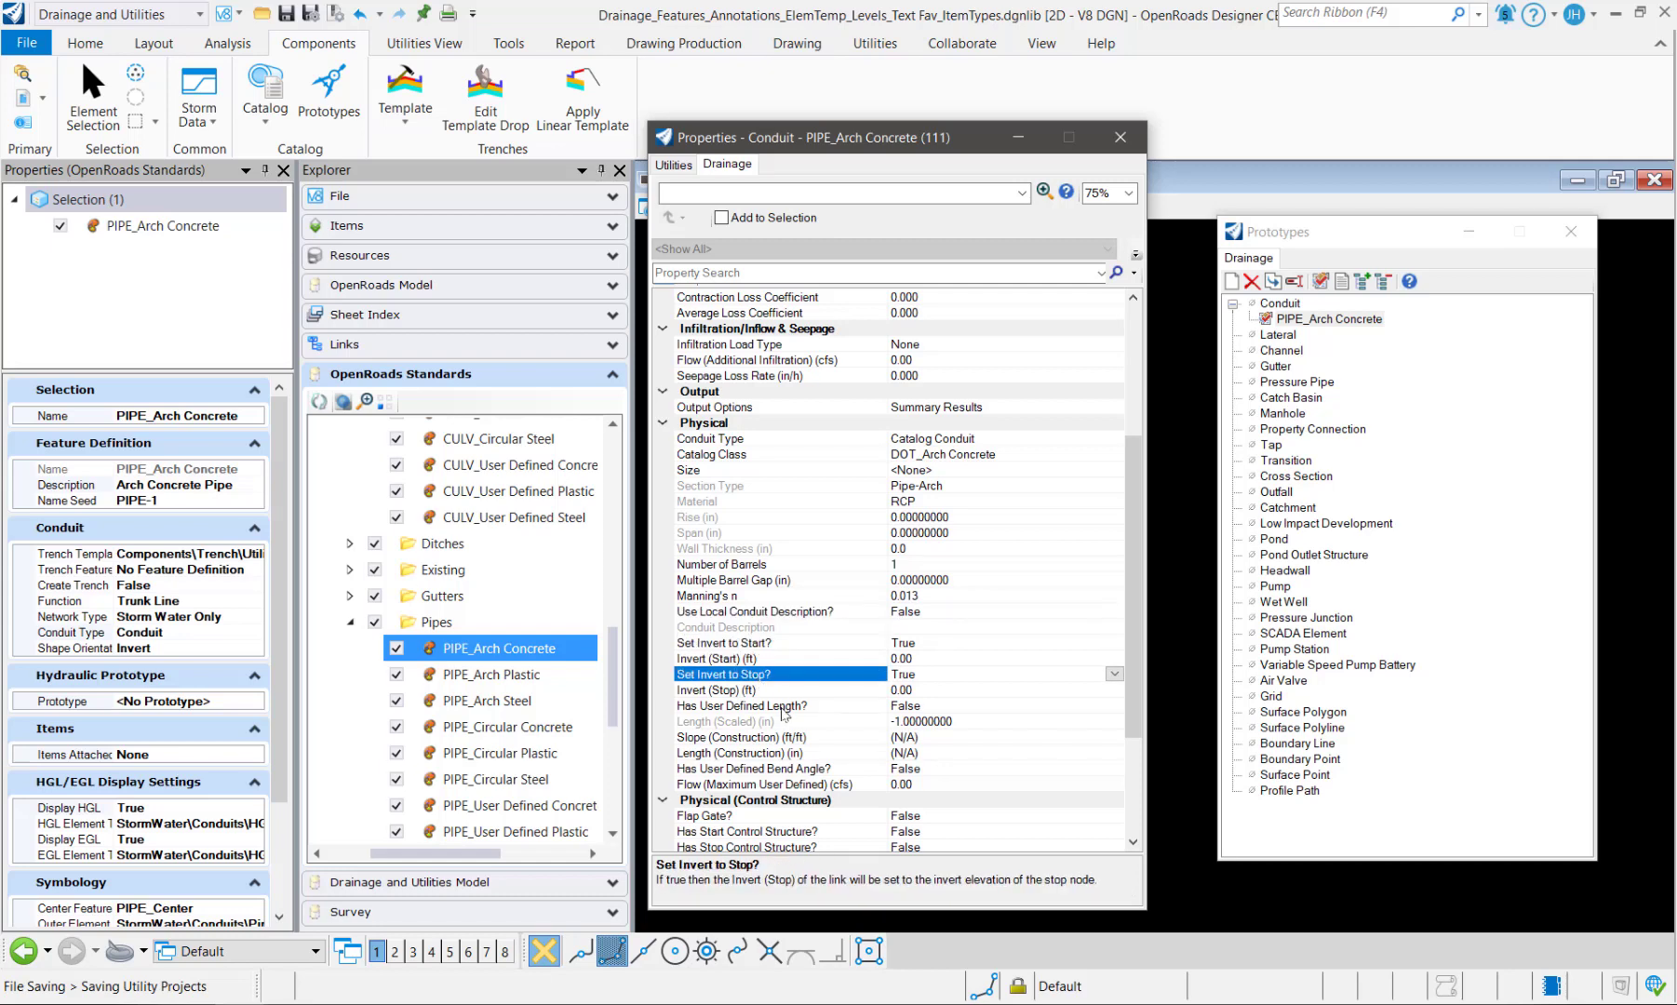
{"action": "left_click", "coordinate": [784, 709]}
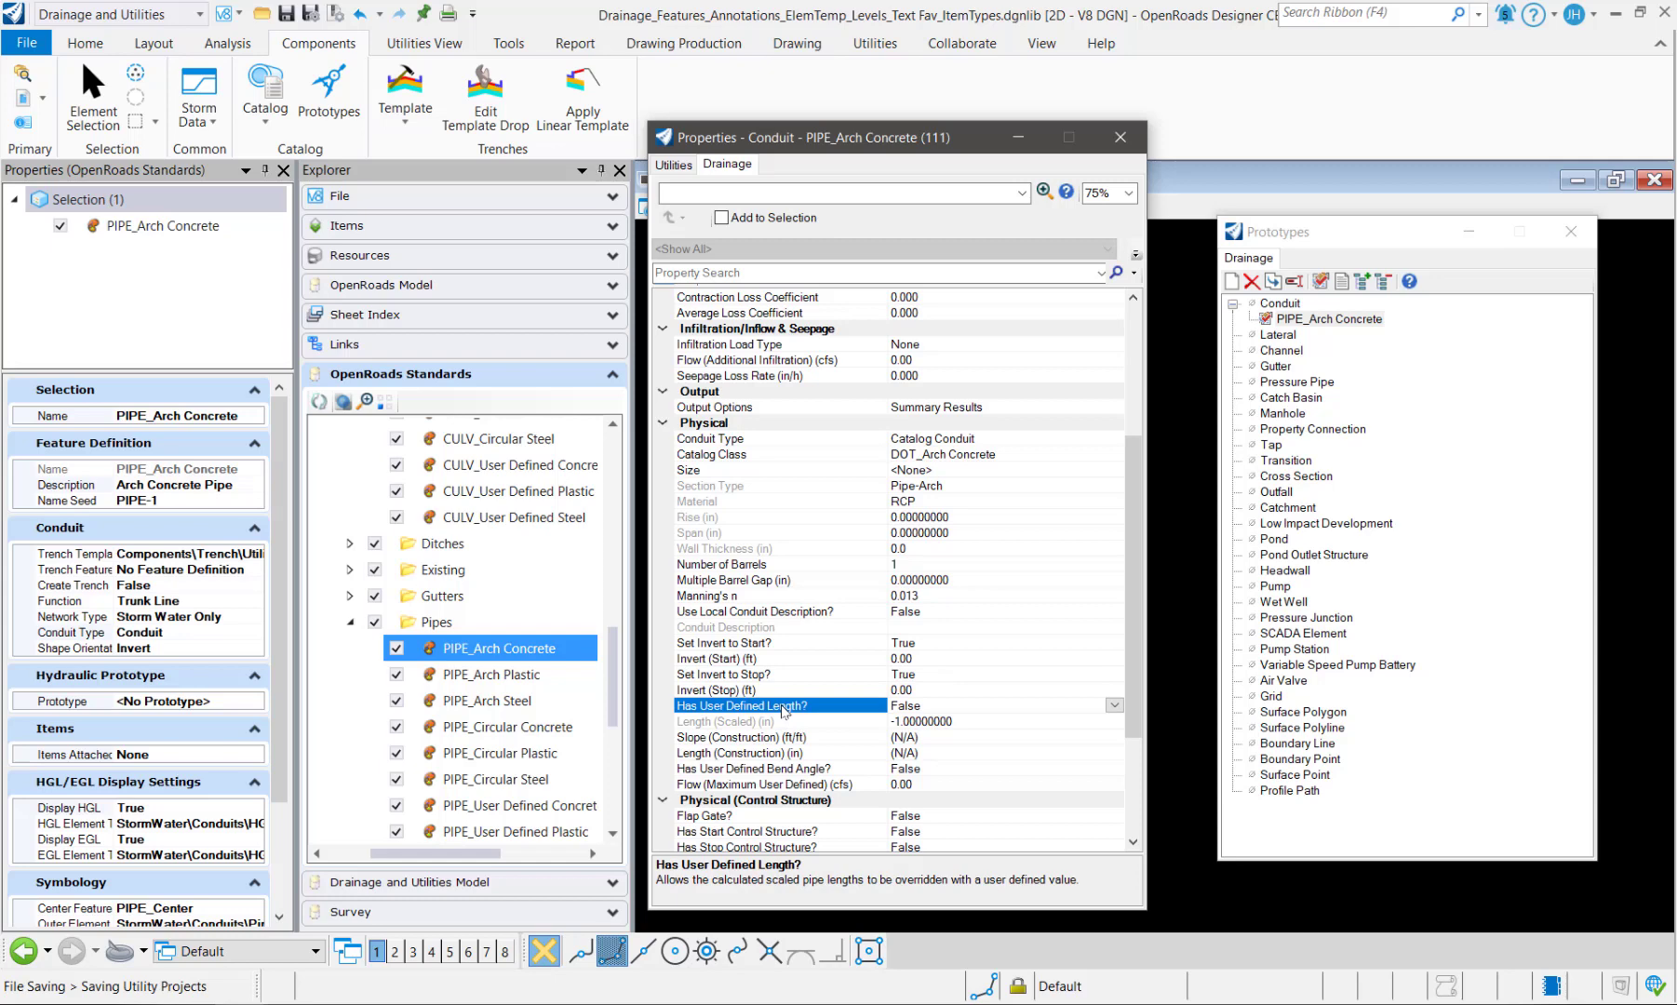
{"action": "scroll", "coordinate": [817, 753], "scroll_direction": "down", "scroll_amount": 2}
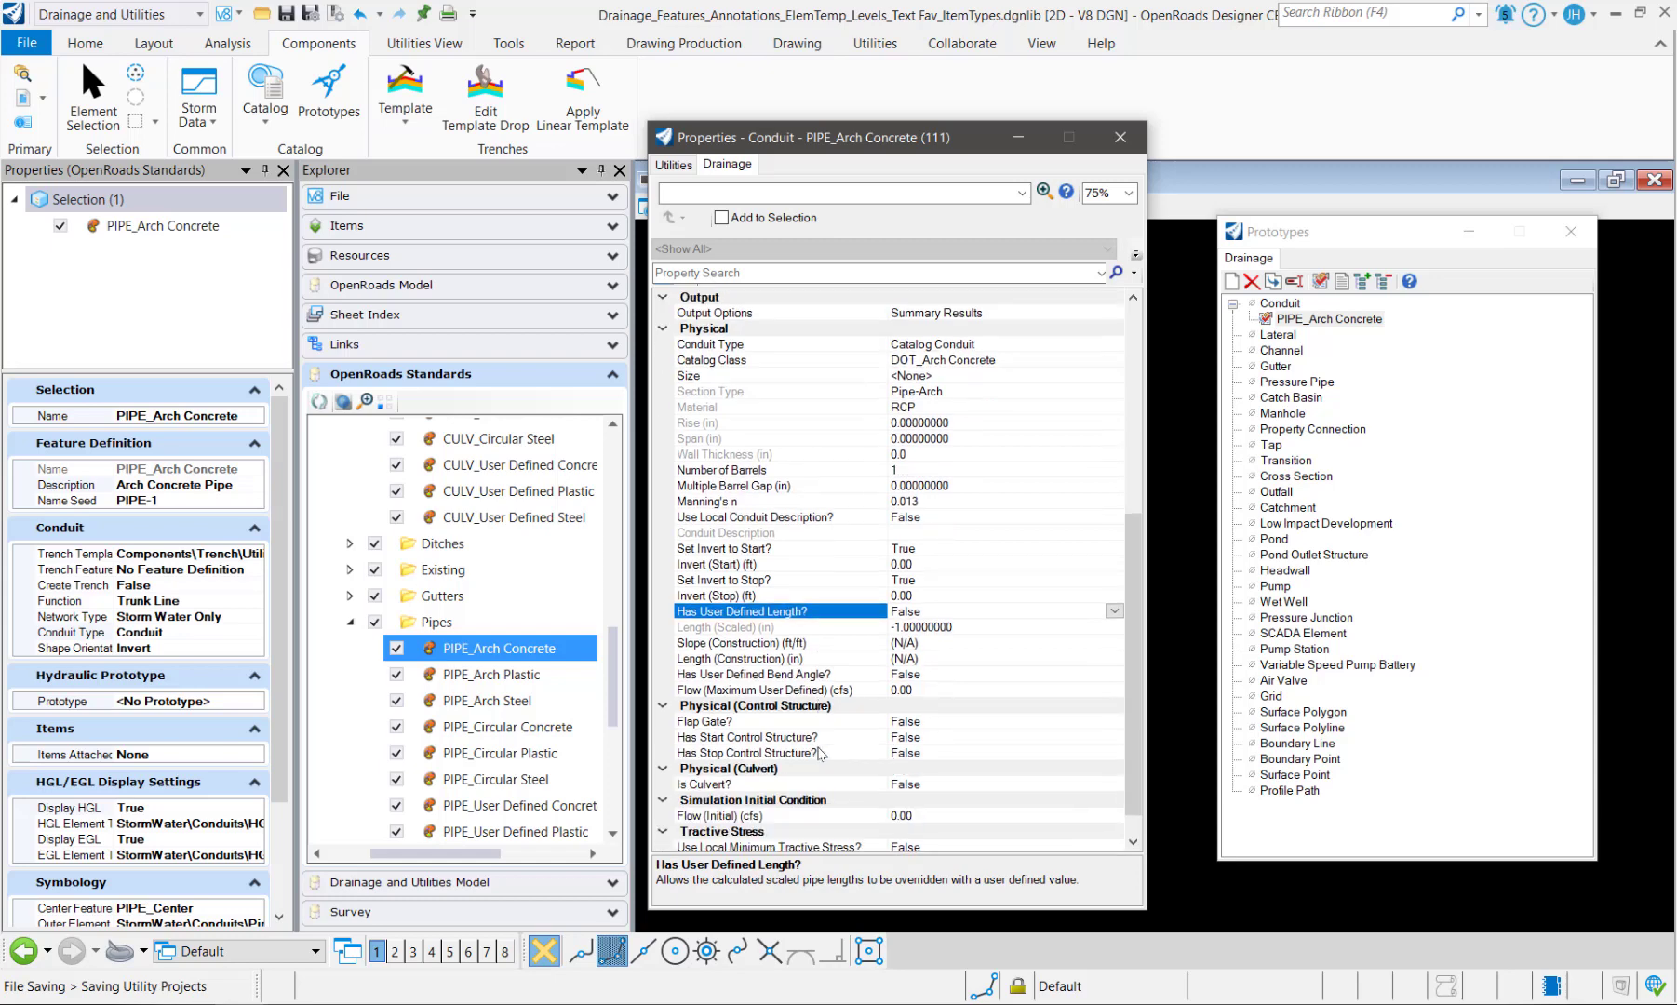
{"action": "scroll", "coordinate": [819, 754], "scroll_direction": "down", "scroll_amount": 2}
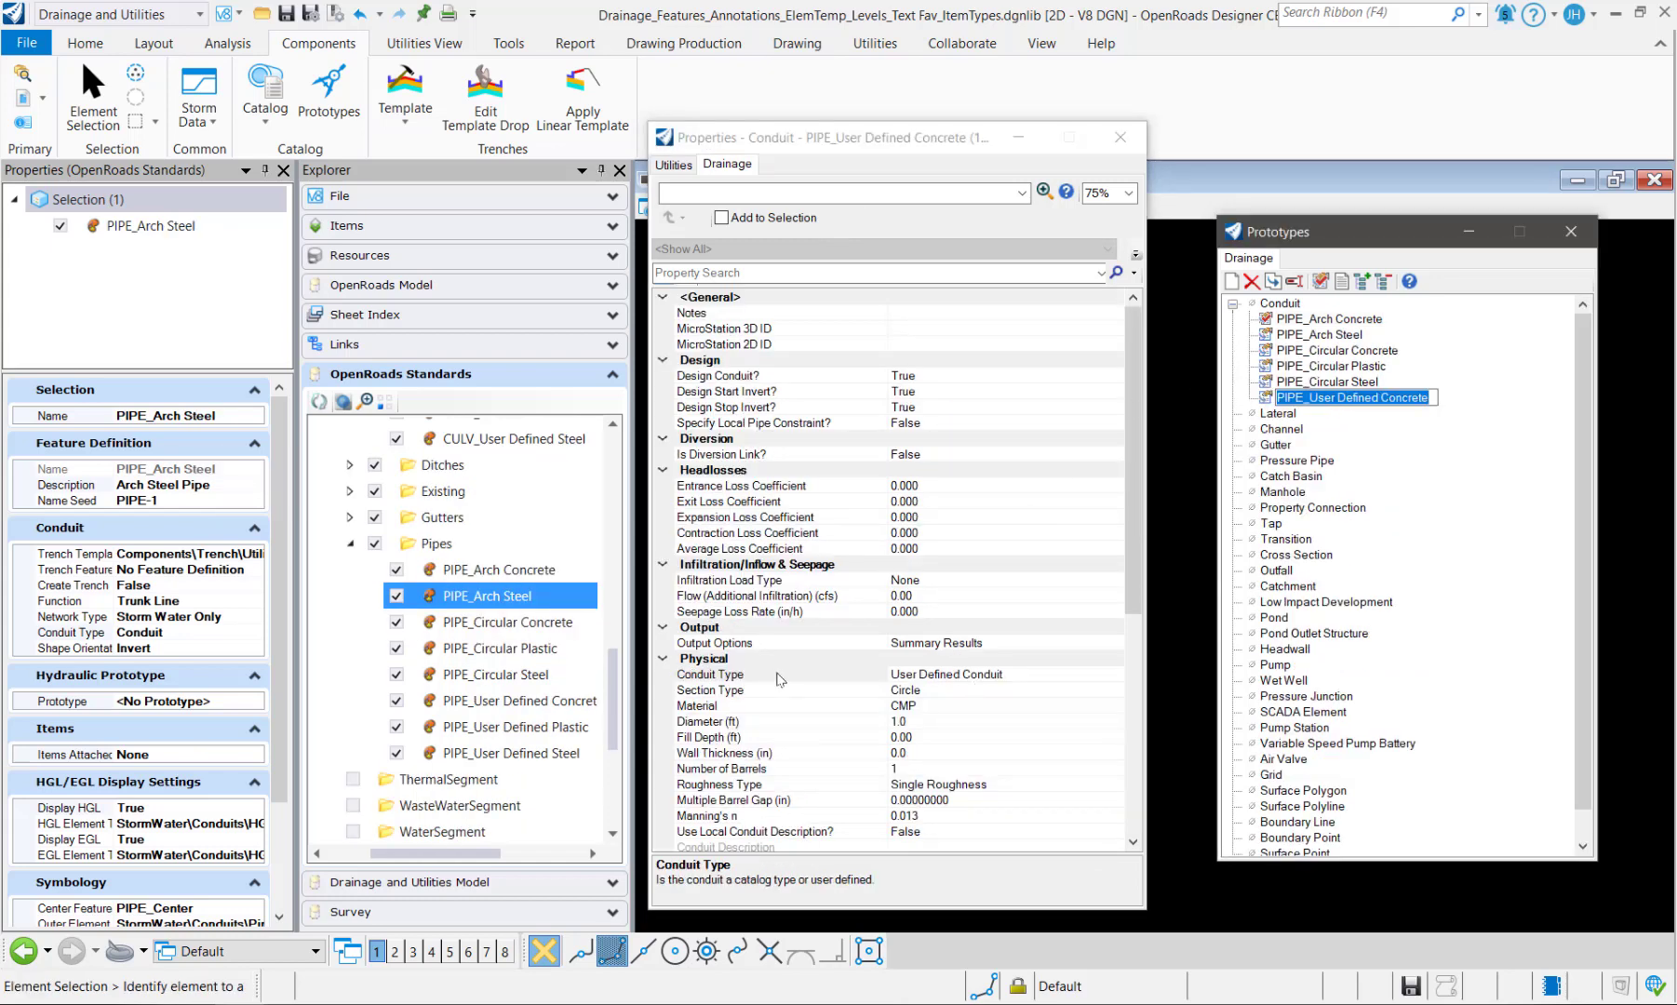
- Review the conduit type and section type of the PIPE_User Defined Concrete prototype, and select its matching feature definition under Pipes
{"action": "left_click", "coordinate": [1058, 678]}
{"action": "left_click", "coordinate": [1040, 687]}
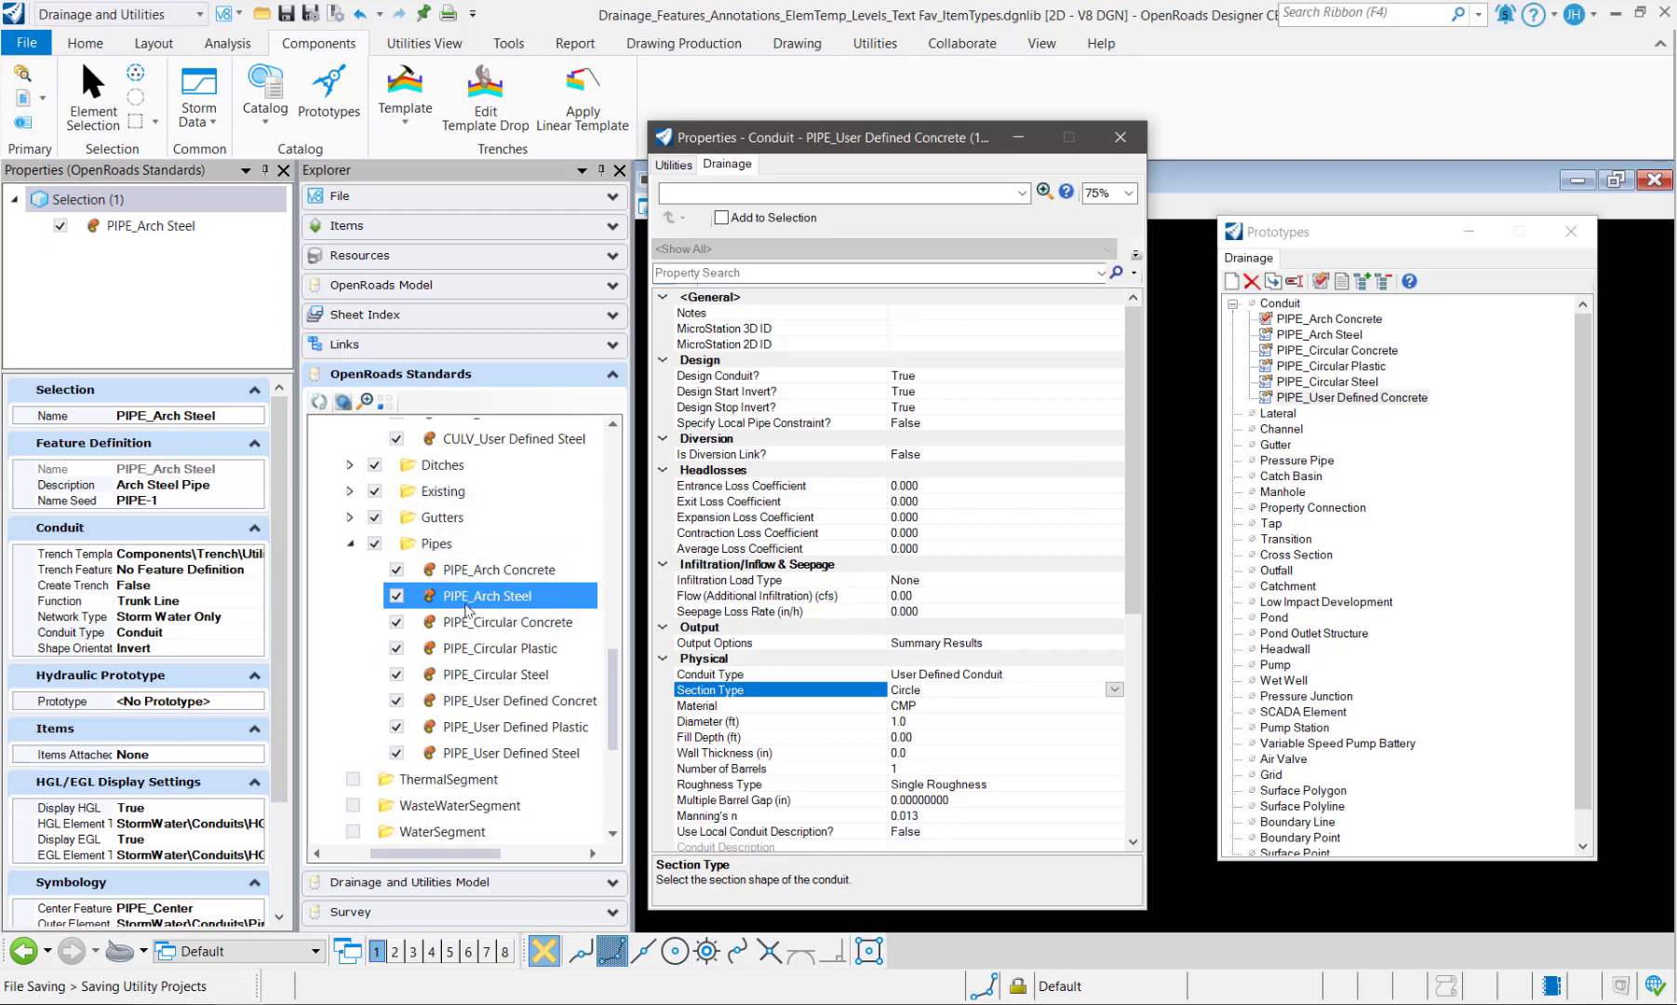
{"action": "left_click", "coordinate": [480, 703]}
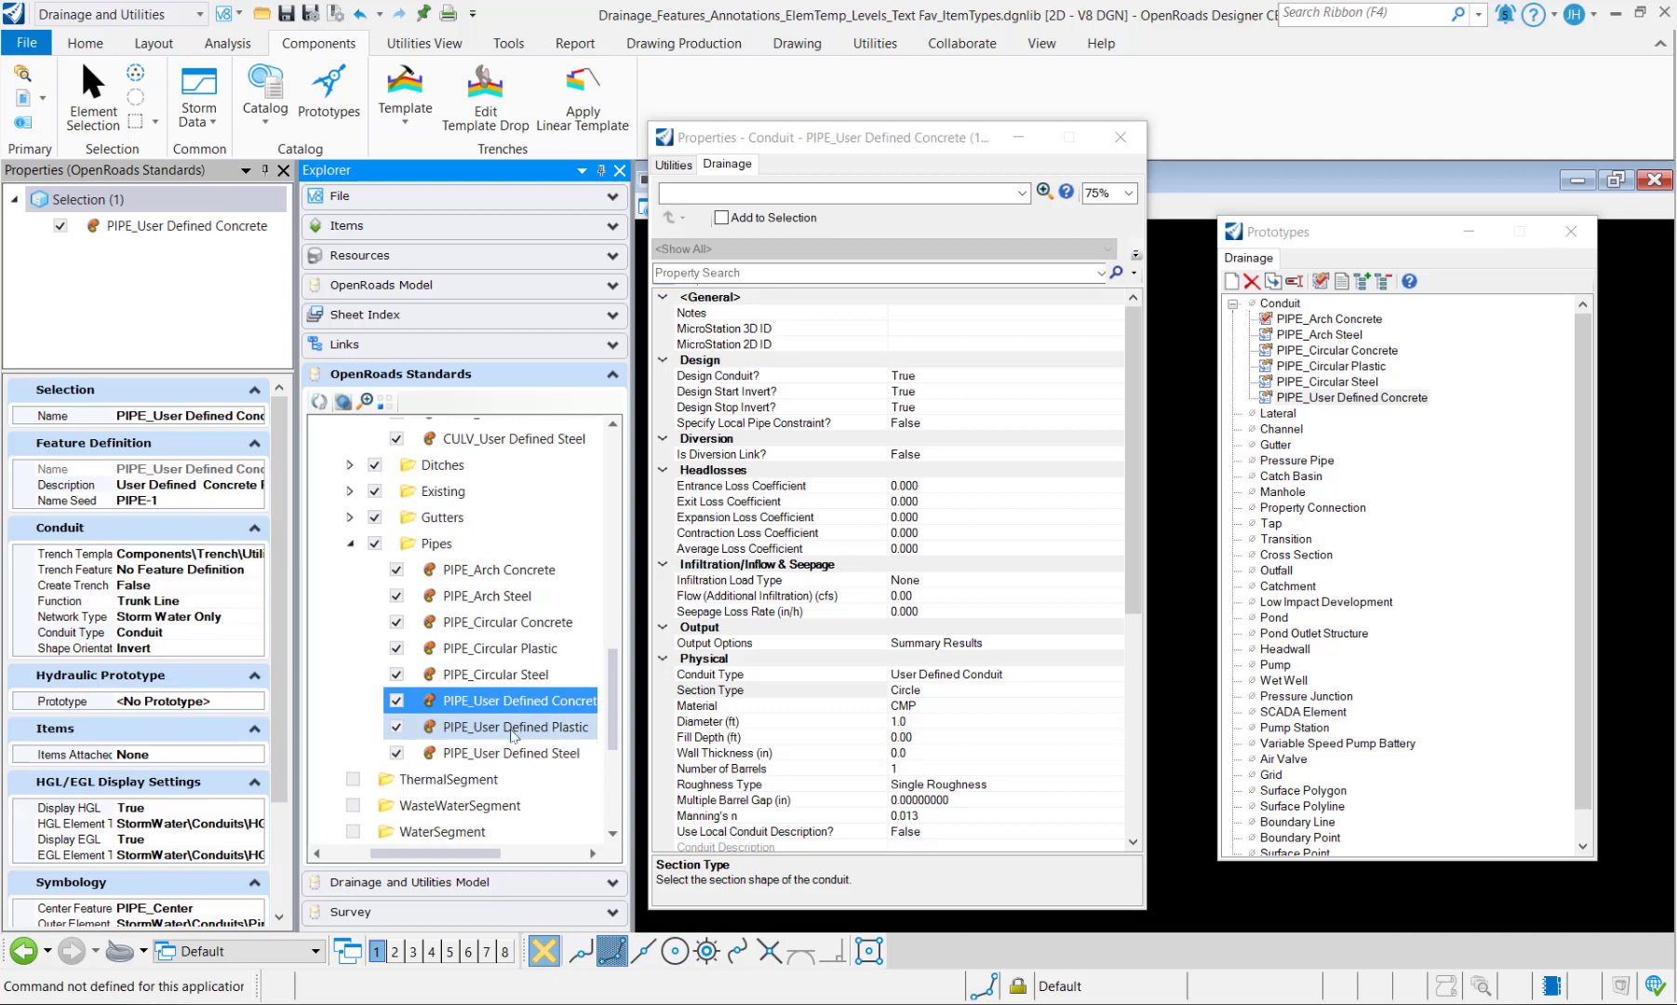
- Open the material choices for the PIPE_User Defined Concrete prototype and browse to the concrete options
{"action": "left_click", "coordinate": [754, 707]}
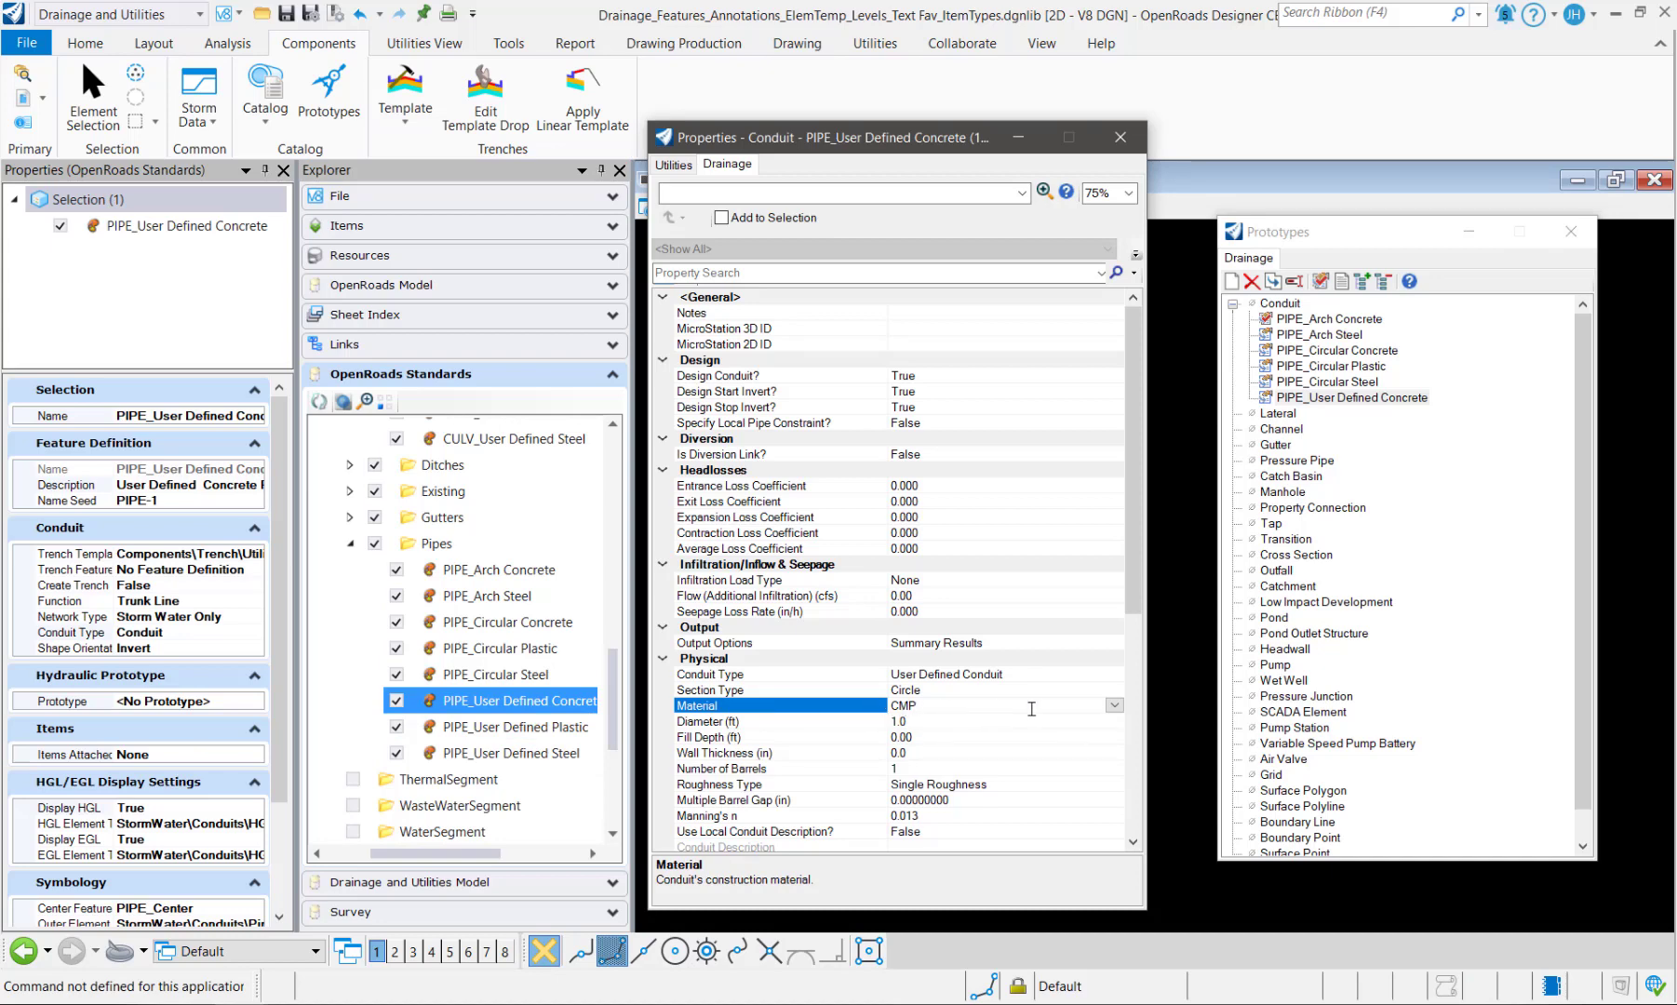
{"action": "left_click", "coordinate": [1114, 705]}
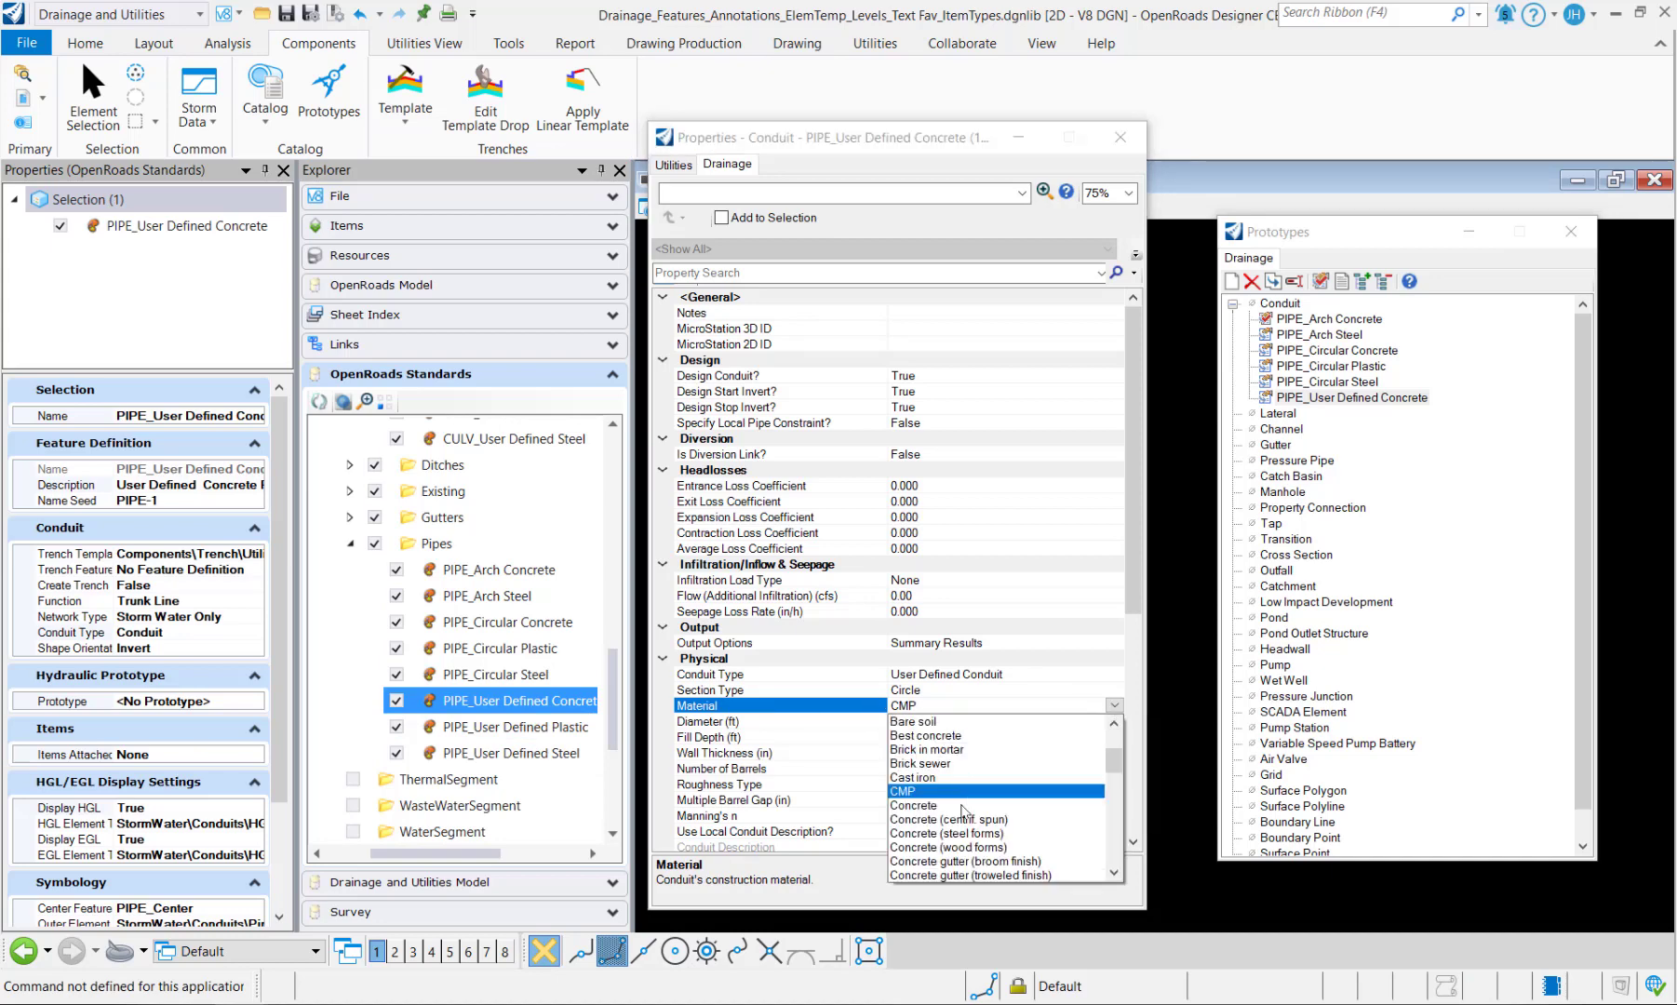
{"action": "scroll", "coordinate": [963, 836], "scroll_direction": "down", "scroll_amount": 1}
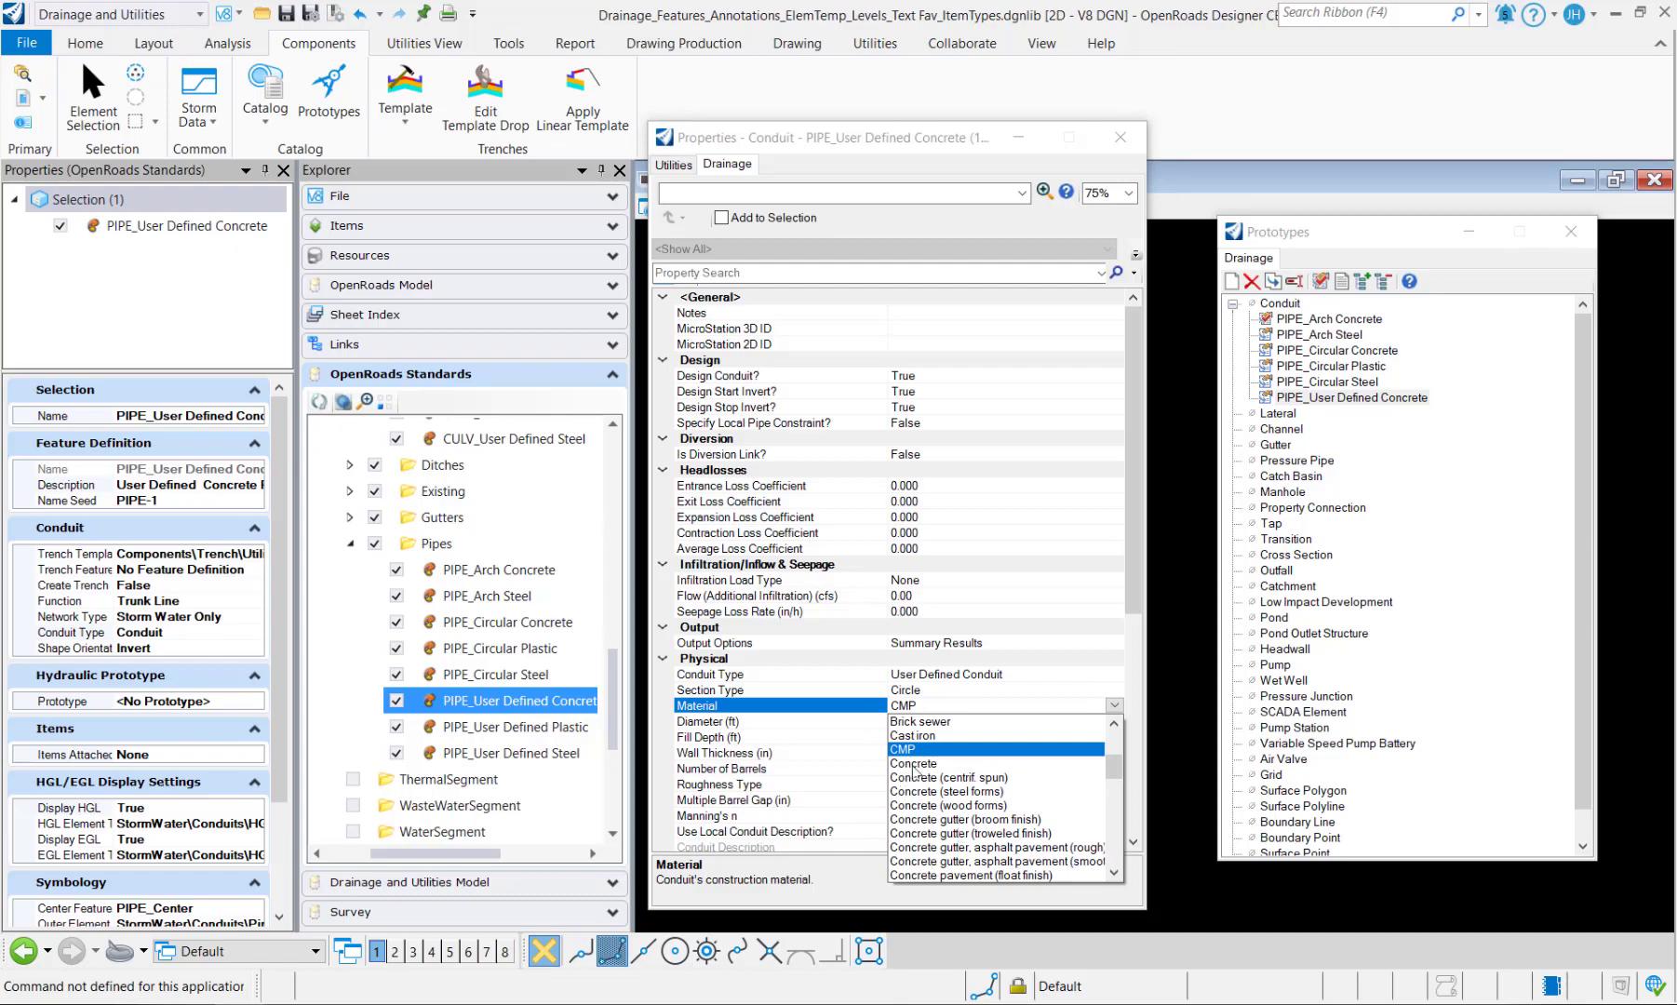